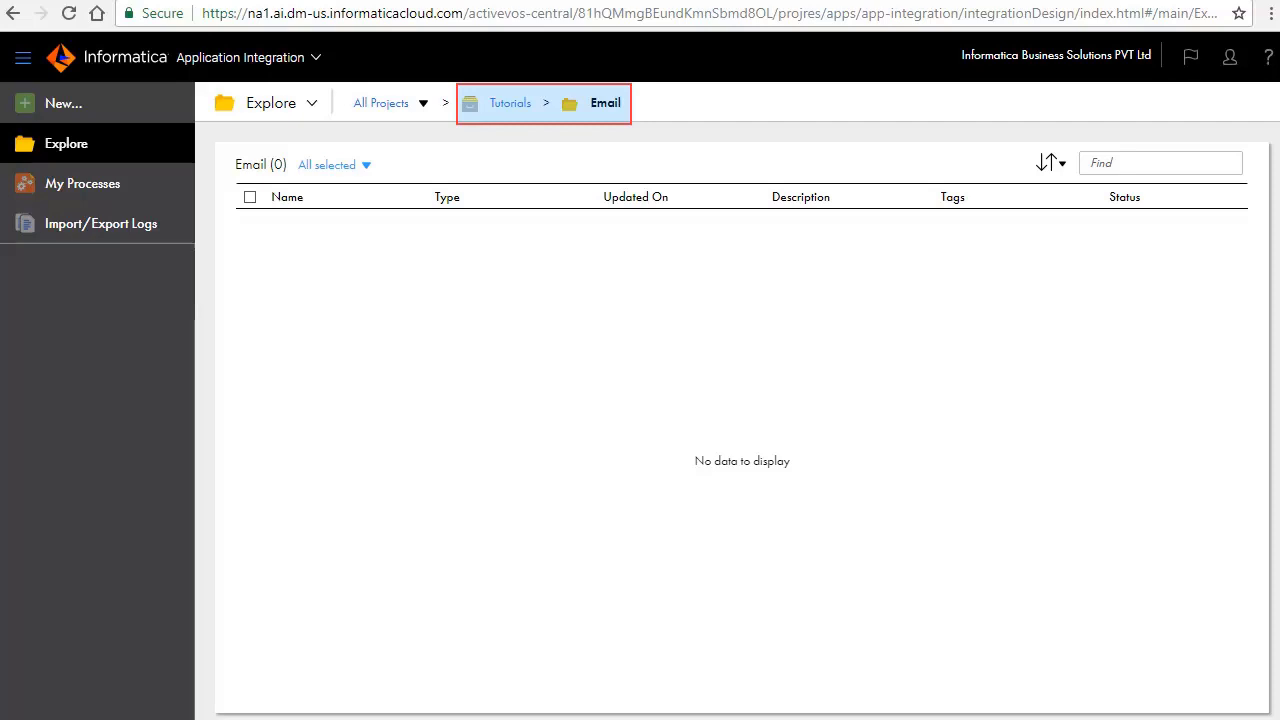
Step: Create a connection named Email in Tutorials\Email with type Email, a description about sending emails, and Cloud Server or any Secure Agent as runtime
{"action": "left_click", "coordinate": [57, 101]}
{"action": "left_click", "coordinate": [289, 268]}
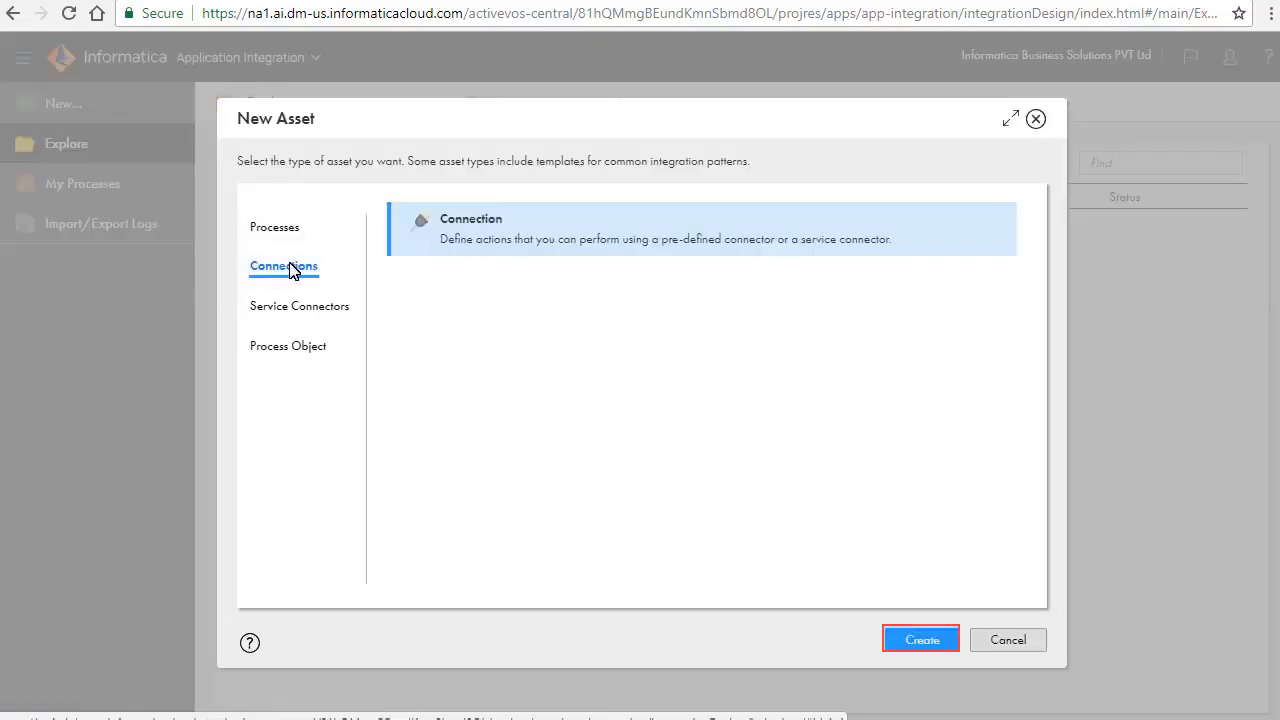
{"action": "left_click", "coordinate": [907, 640]}
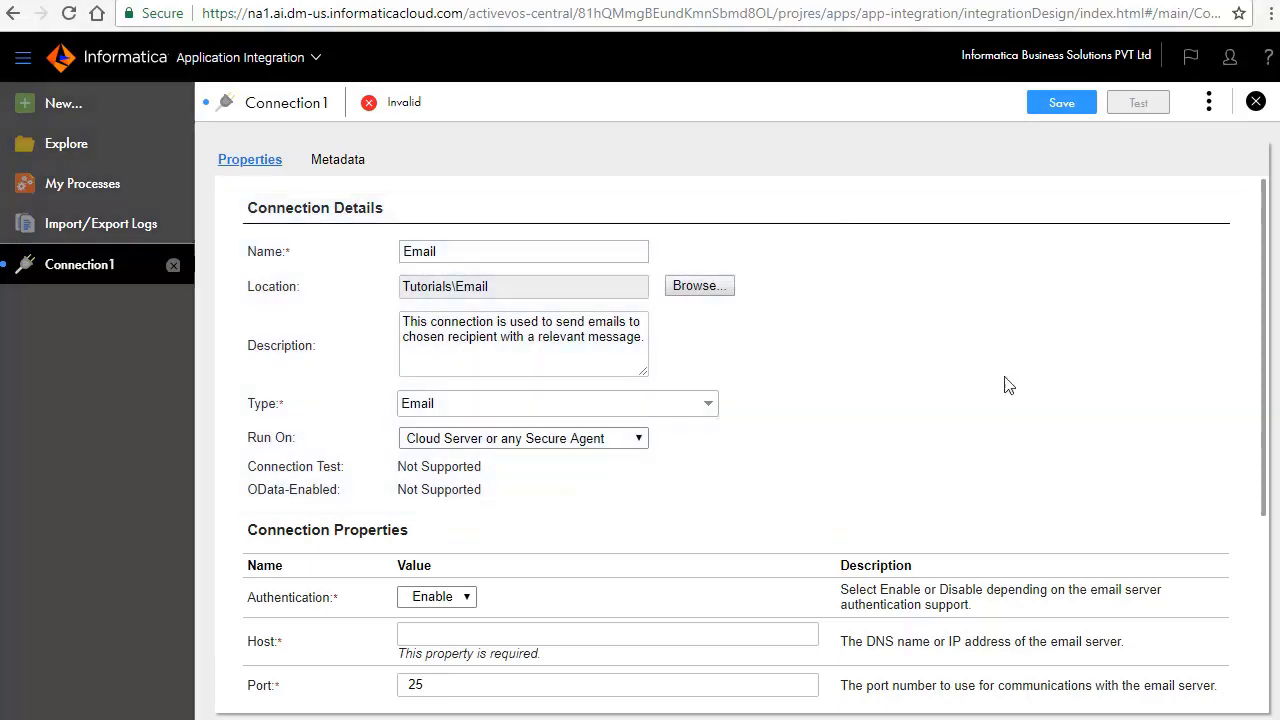
Step: Set host smtp.gmail.com, port 465 and SSL, fill in the username, account password, test and from email addresses, and save the connection
{"action": "scroll", "coordinate": [1006, 380], "scroll_direction": "down", "scroll_amount": 3}
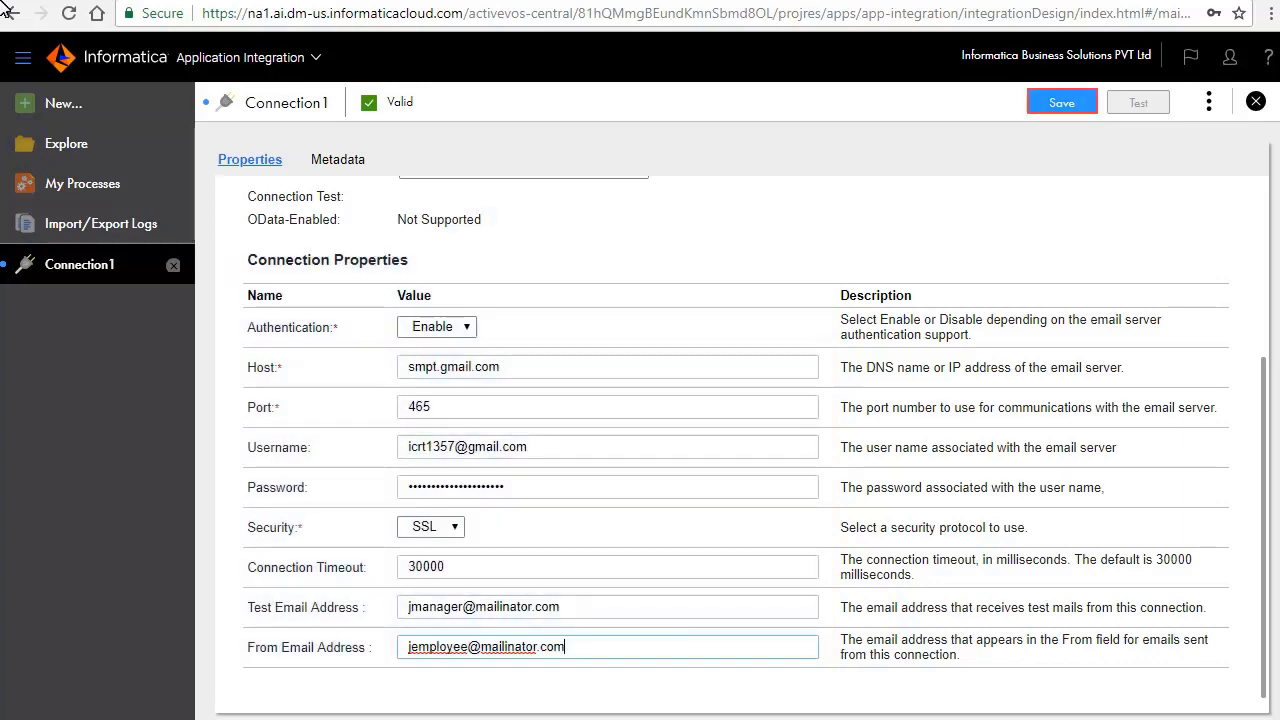
{"action": "left_click", "coordinate": [1050, 101]}
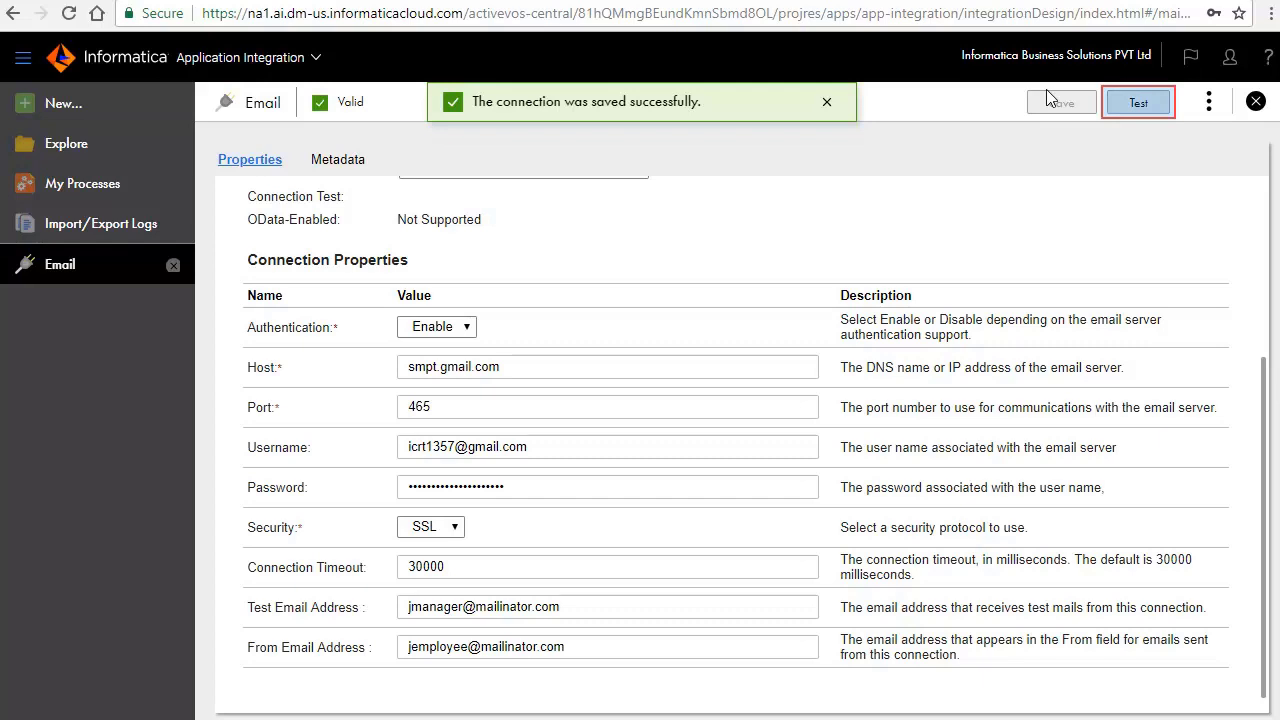
Step: Test the Email connection and publish it
{"action": "left_click", "coordinate": [1140, 103]}
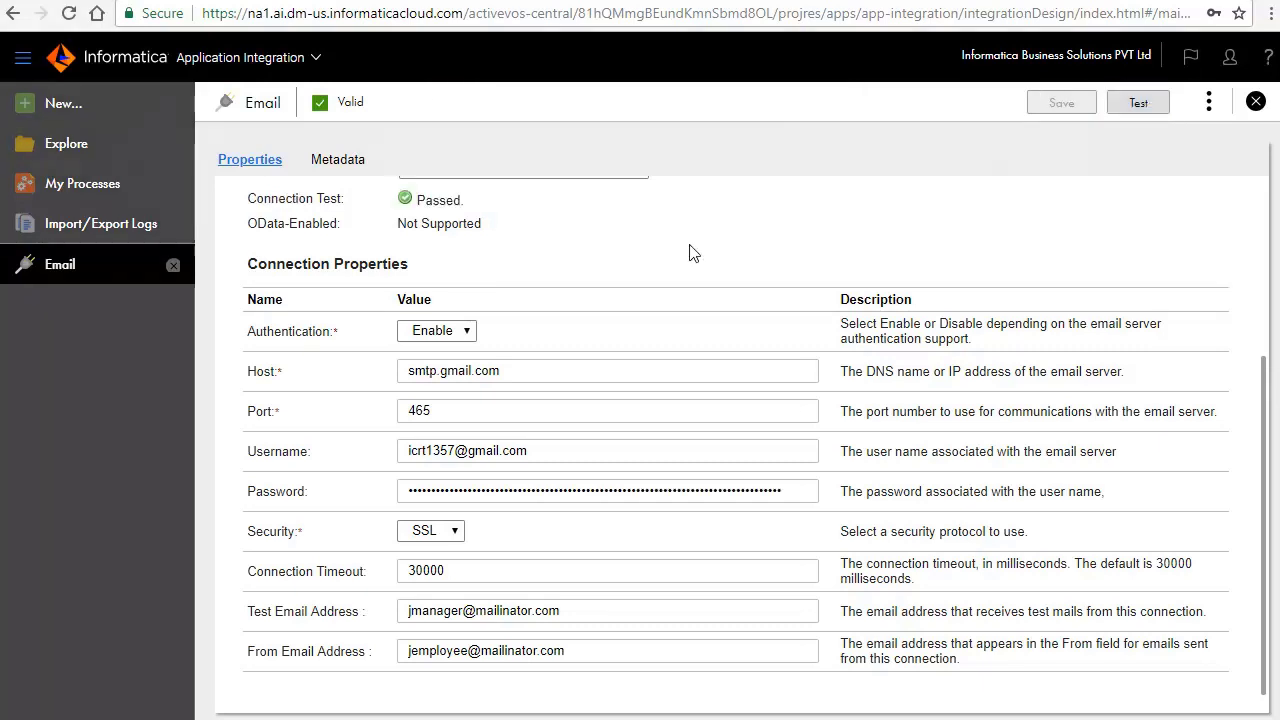
{"action": "scroll", "coordinate": [689, 252], "scroll_direction": "up", "scroll_amount": 1}
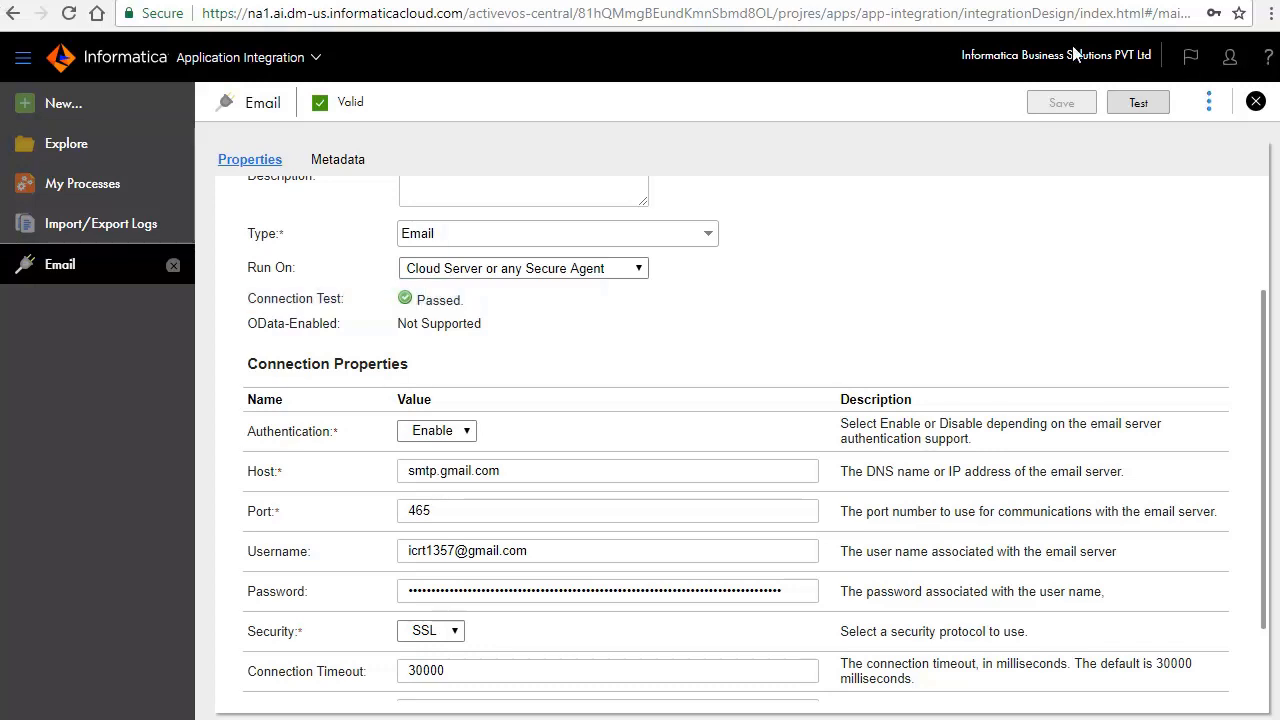
{"action": "left_click", "coordinate": [1208, 103]}
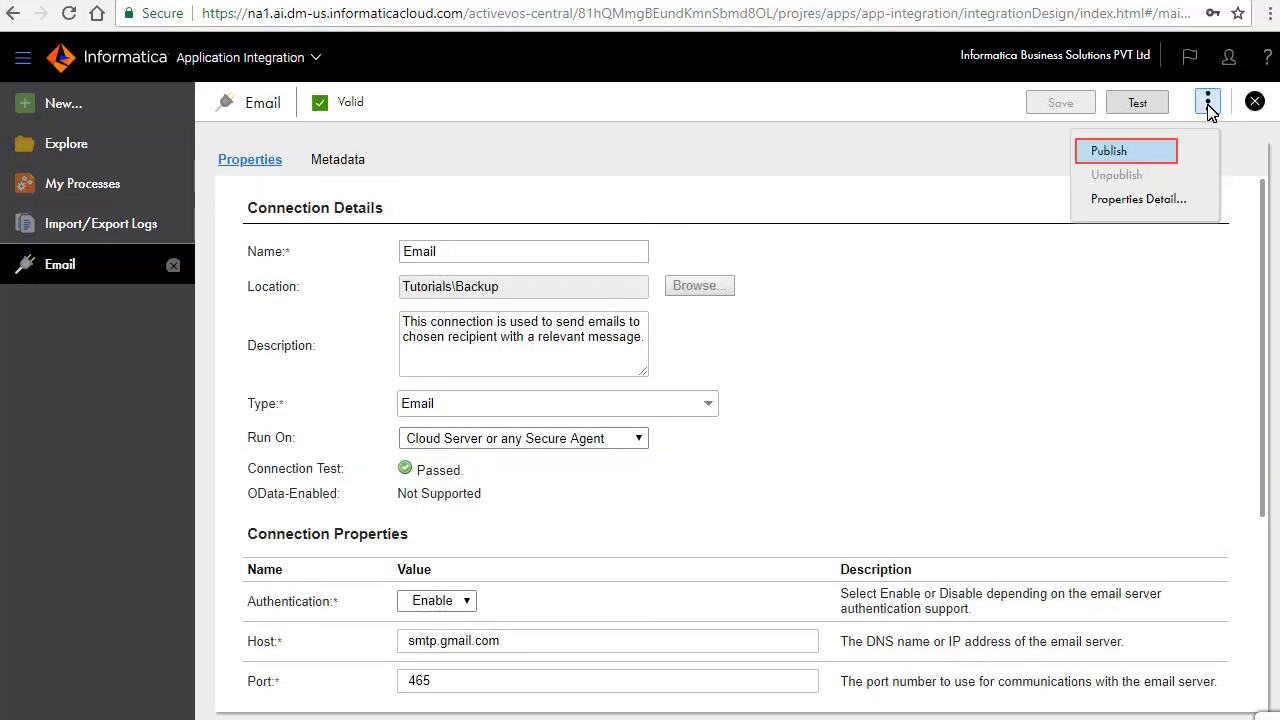
{"action": "left_click", "coordinate": [1126, 152]}
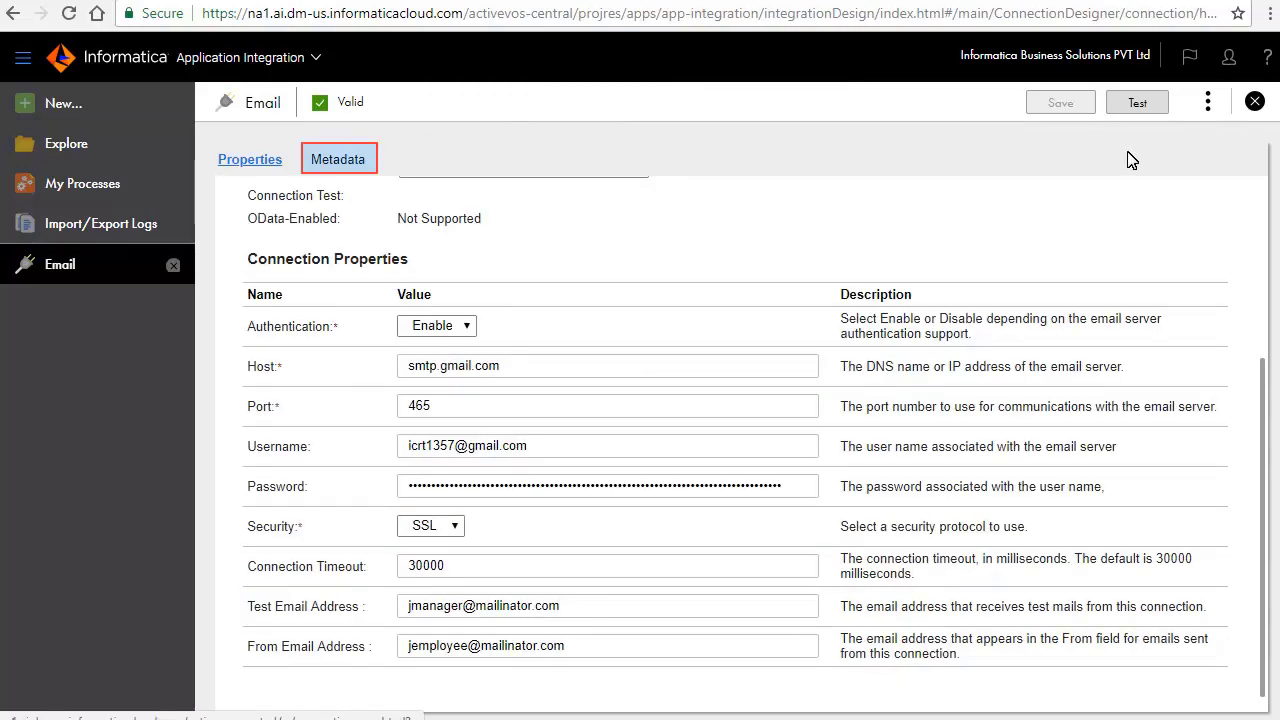
Step: Examine the Email connection's metadata: its actions and the fields of the AttachmentInformation, EmailTaskInput and EmailTaskOutput objects
{"action": "left_click", "coordinate": [337, 162]}
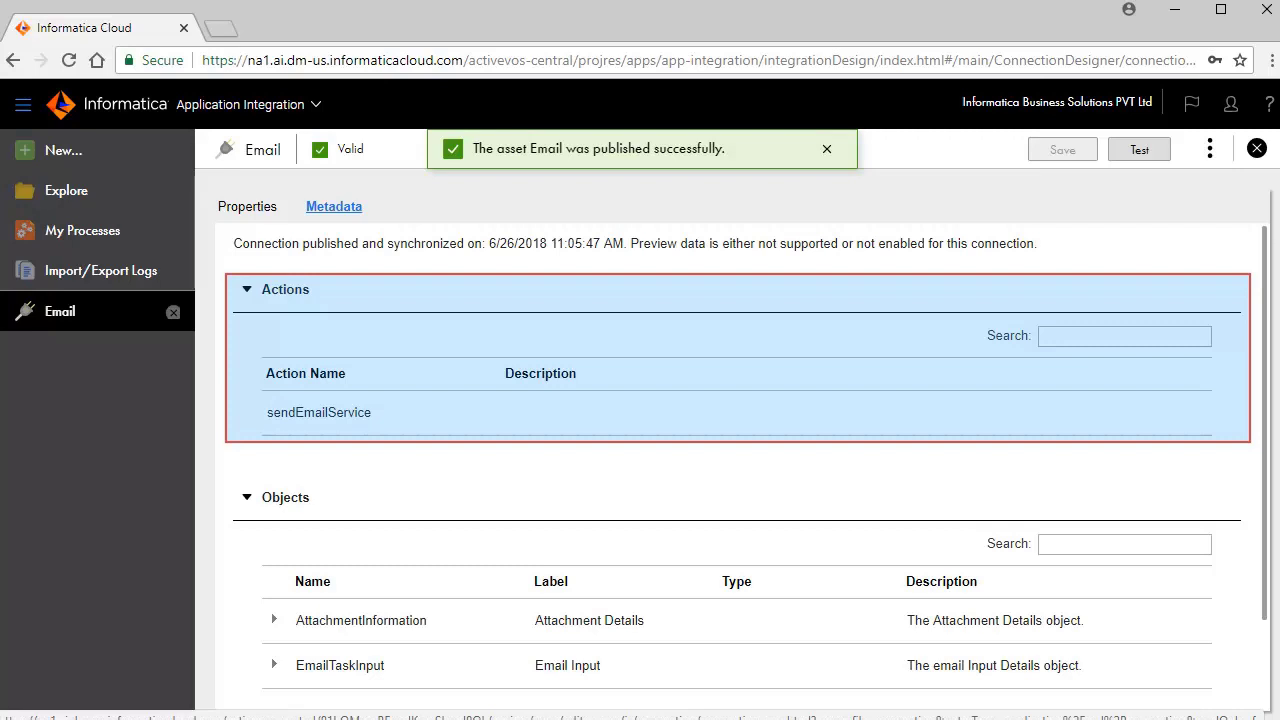
{"action": "scroll", "coordinate": [1111, 469], "scroll_direction": "down", "scroll_amount": 2}
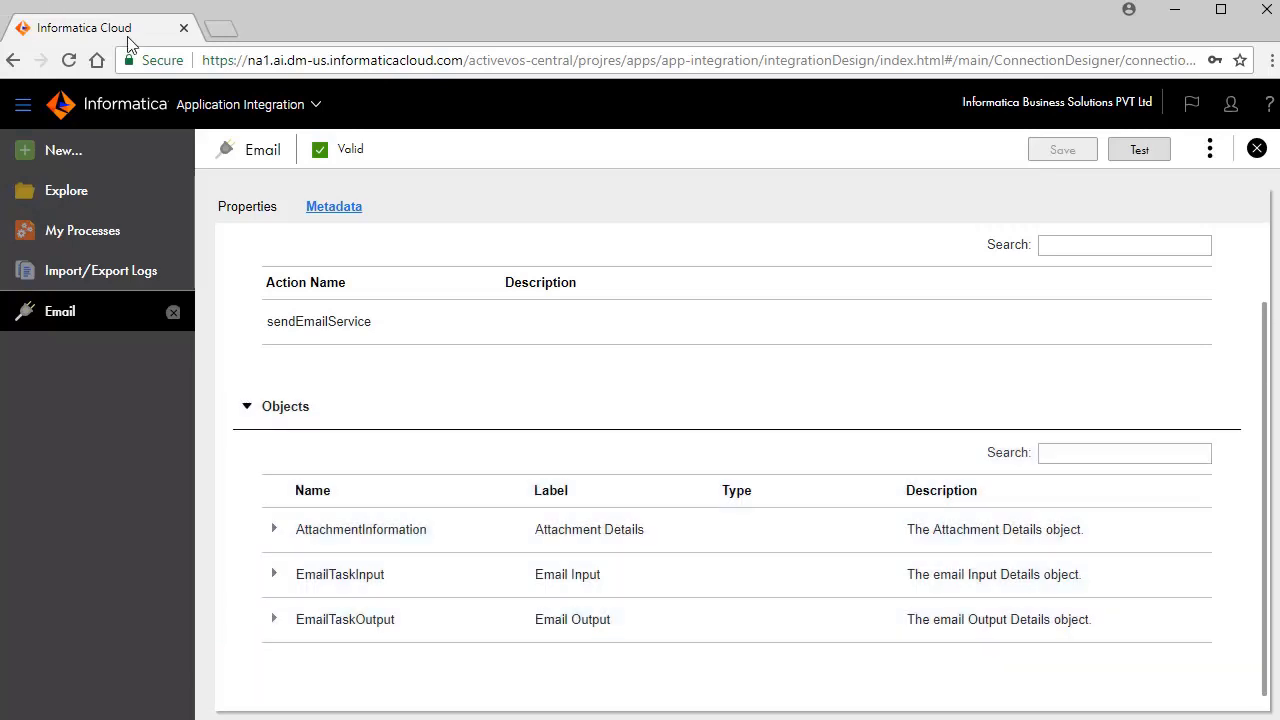
{"action": "left_click", "coordinate": [275, 530]}
{"action": "scroll", "coordinate": [277, 538], "scroll_direction": "down", "scroll_amount": 2}
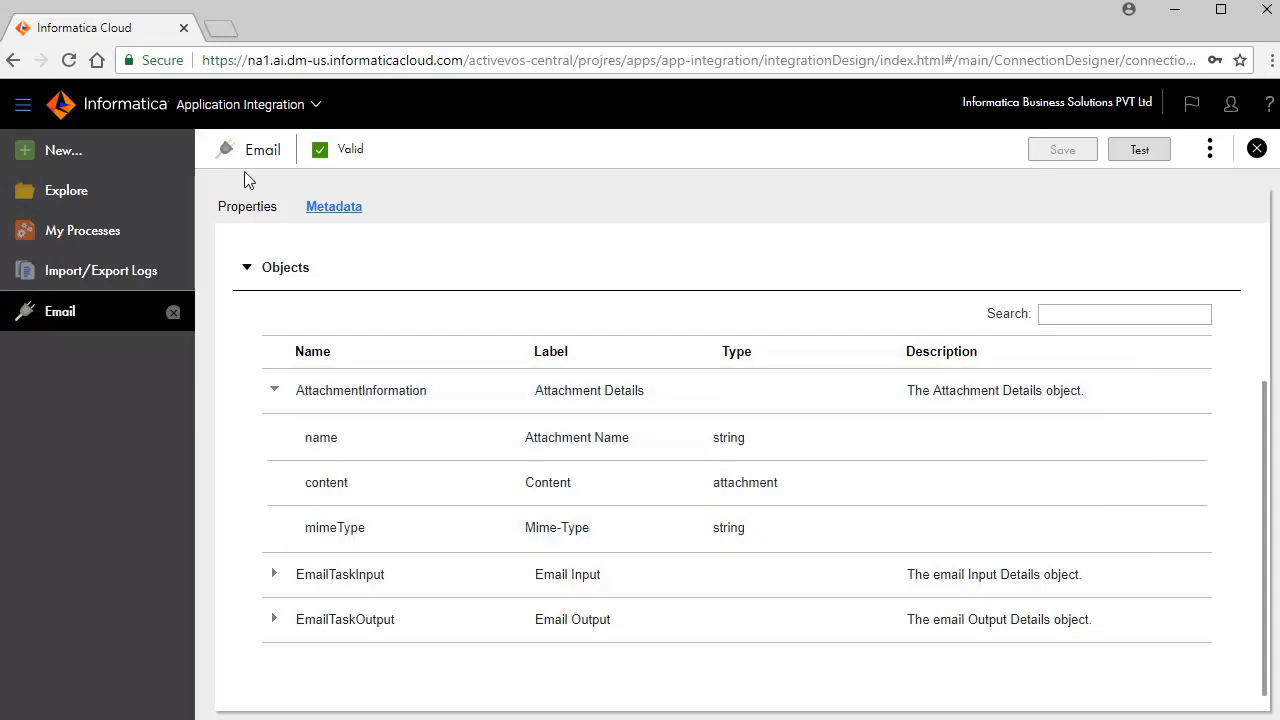
{"action": "left_click", "coordinate": [275, 391]}
{"action": "left_click", "coordinate": [274, 575]}
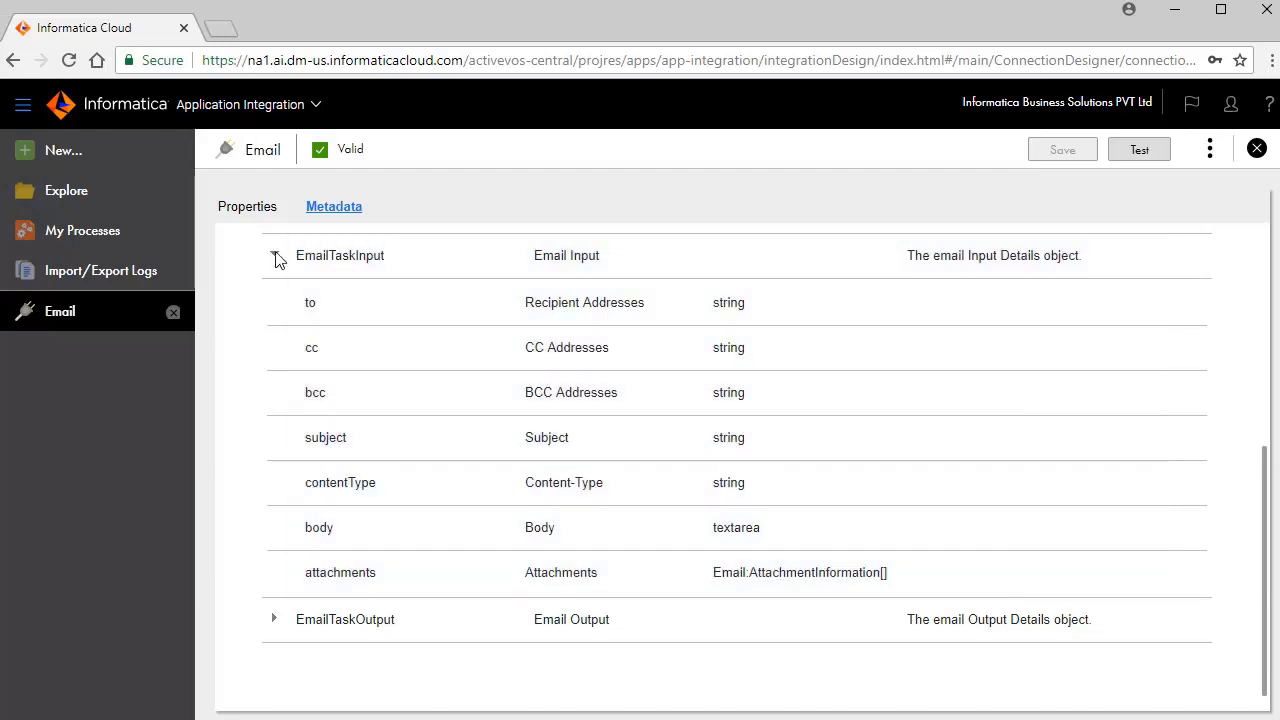
{"action": "left_click", "coordinate": [274, 255]}
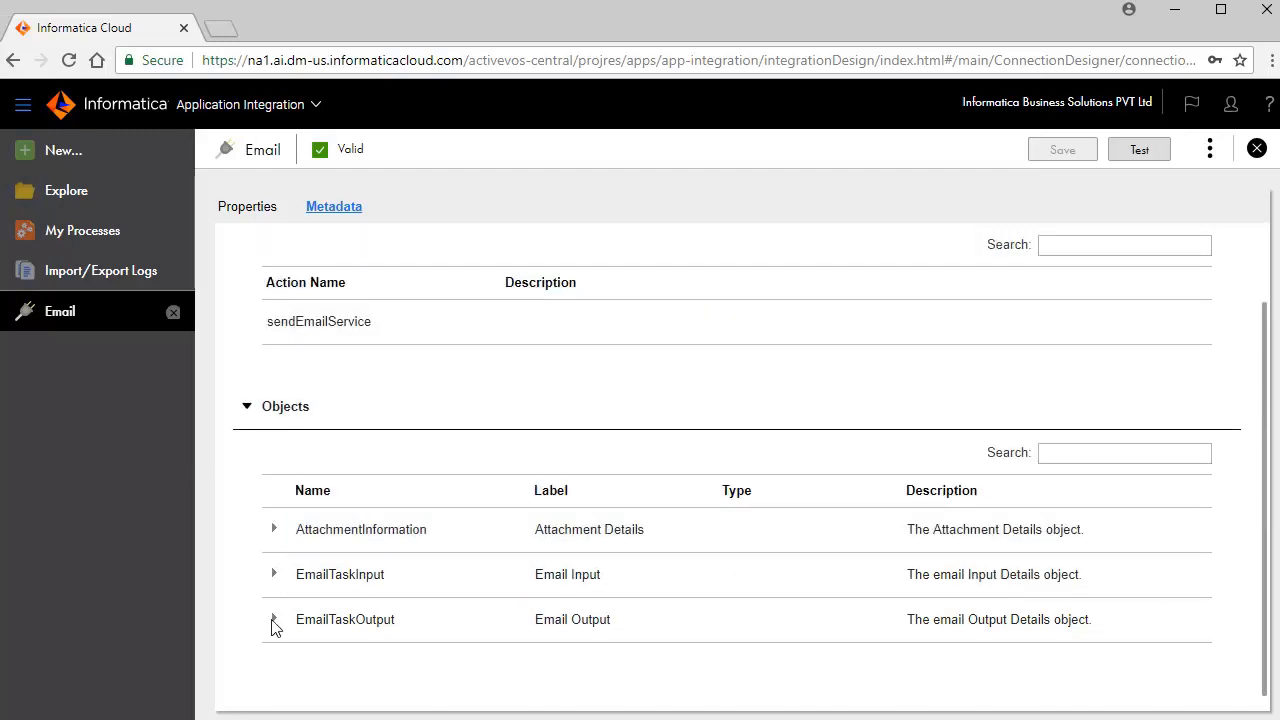
{"action": "left_click", "coordinate": [274, 620]}
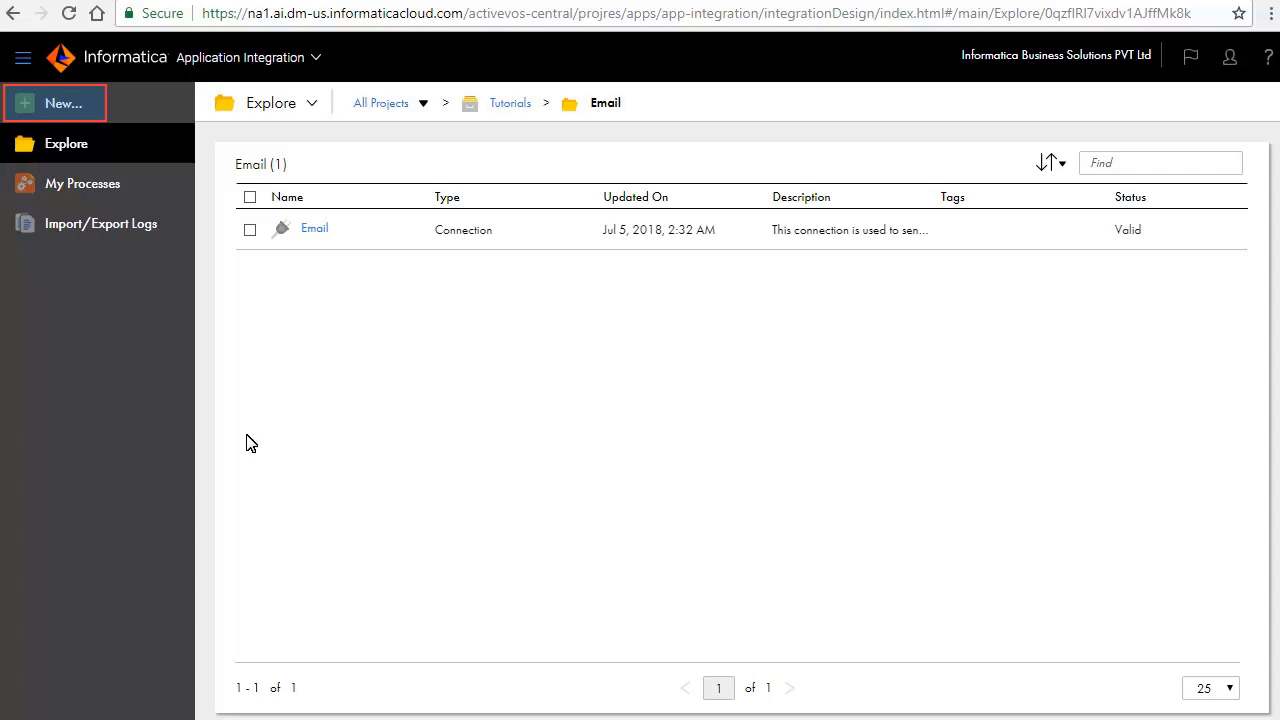
Step: Create a new process named Email Service in Tutorials\Email and allow anonymous access in its start settings
{"action": "left_click", "coordinate": [64, 102]}
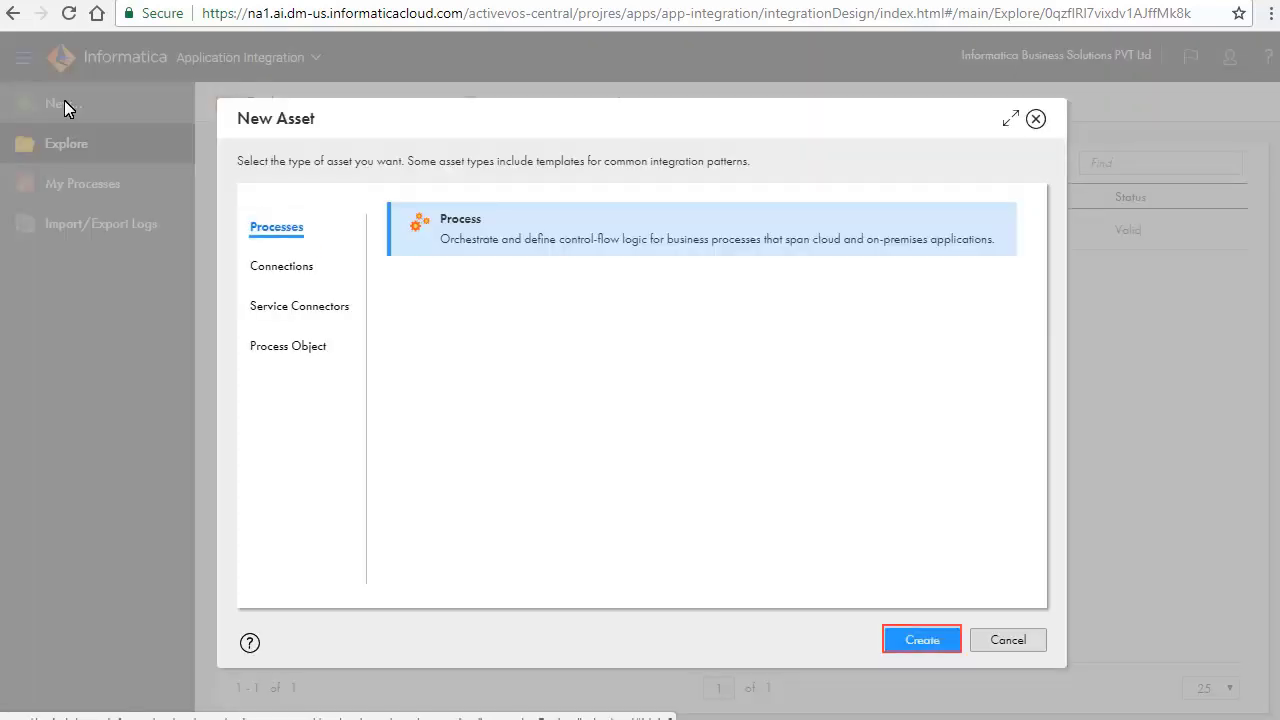
{"action": "left_click", "coordinate": [912, 641]}
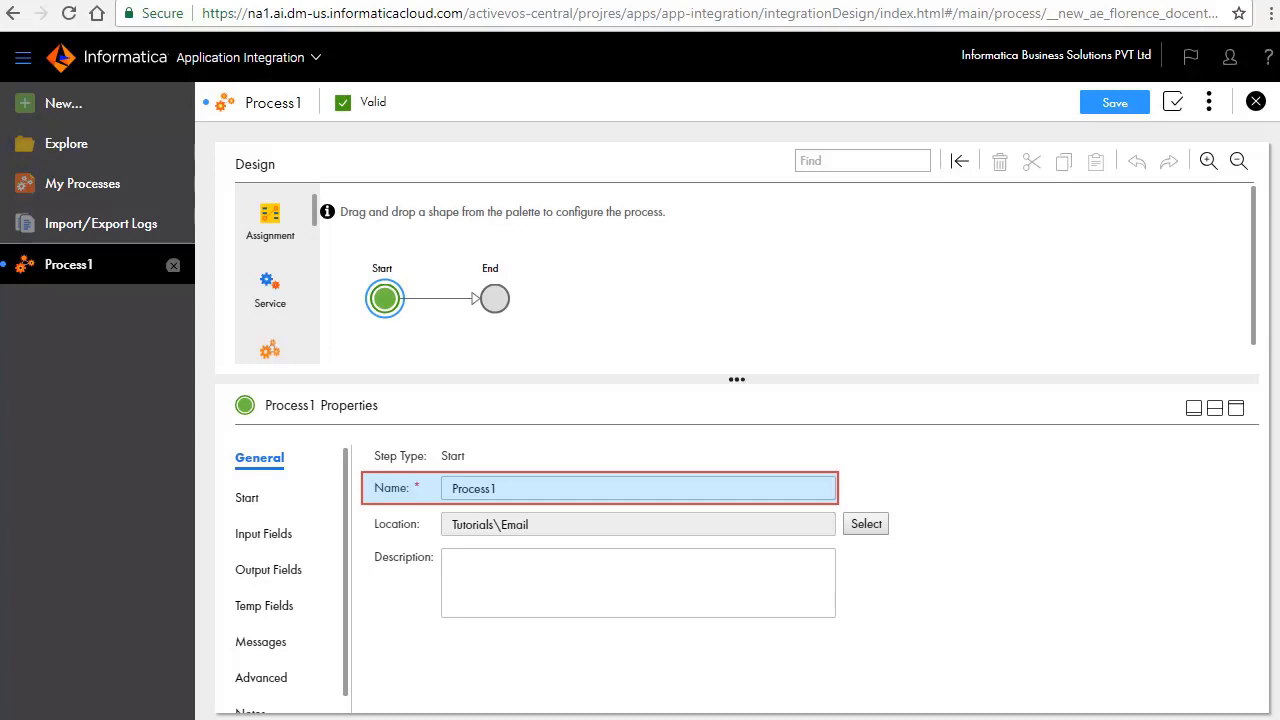
{"action": "type", "text": "E"}
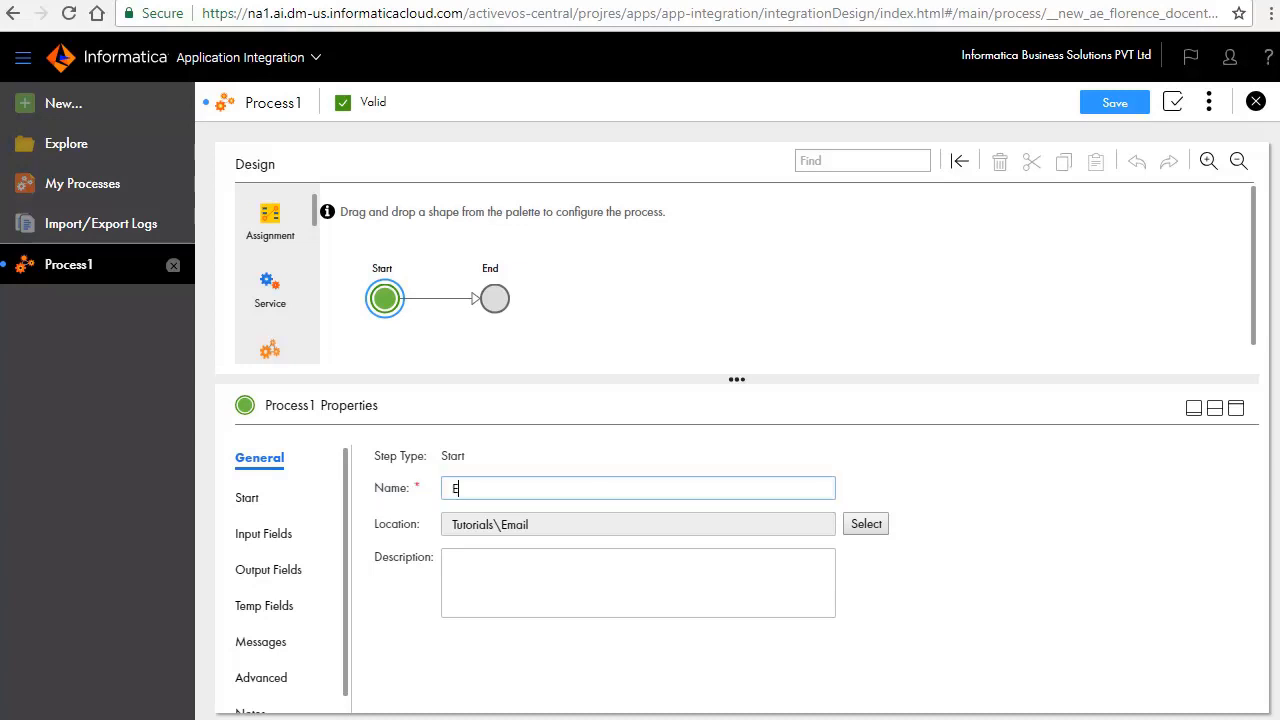
{"action": "type", "text": "mail Service"}
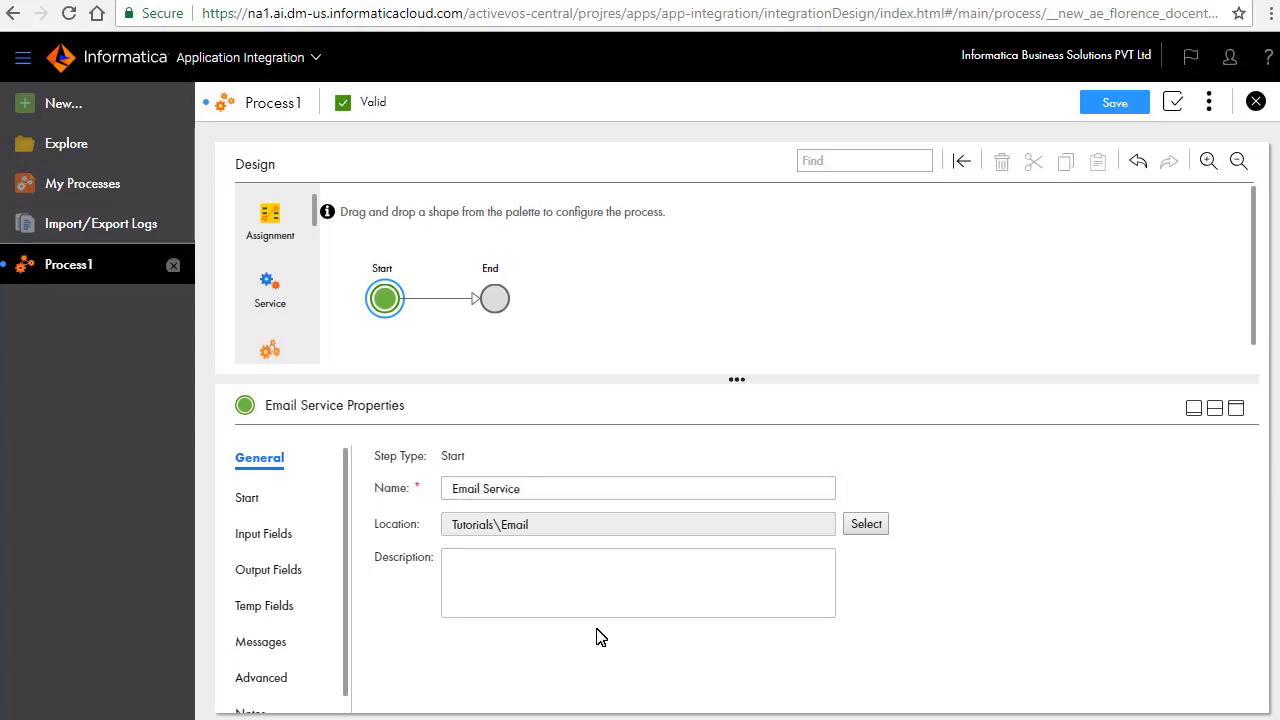
{"action": "left_click", "coordinate": [249, 497]}
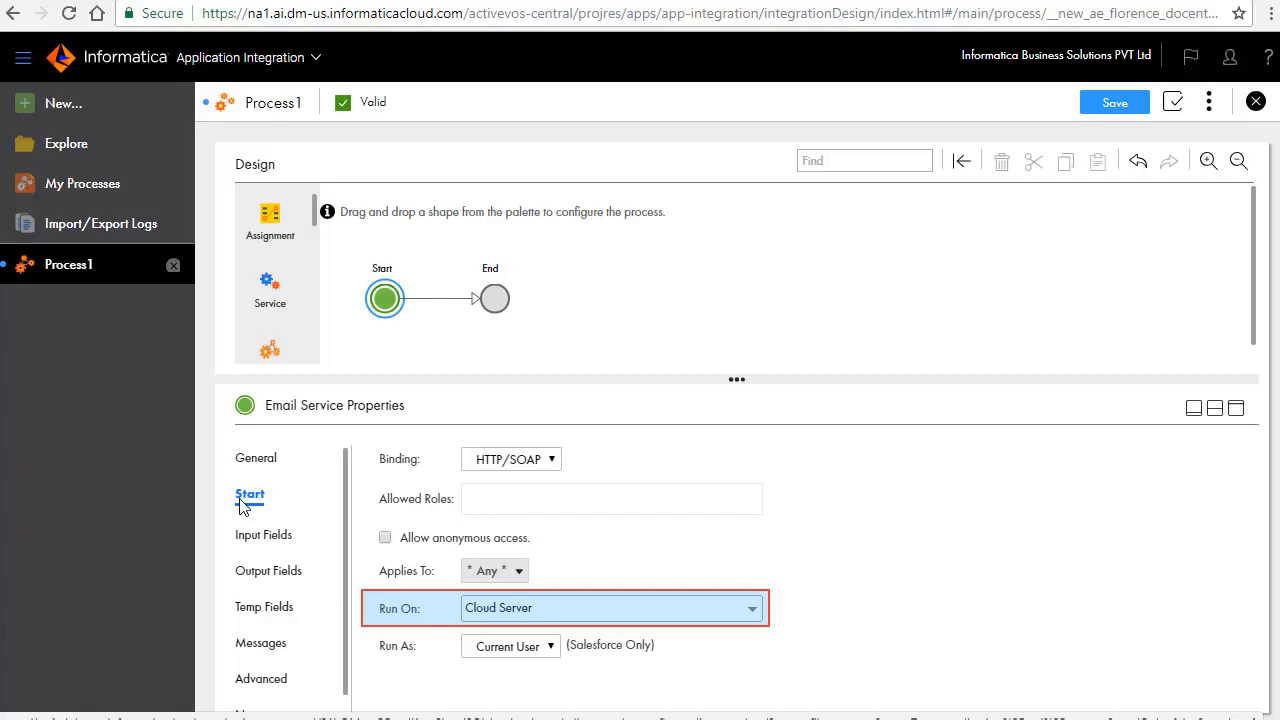
{"action": "left_click", "coordinate": [385, 537]}
Step: Add three input fields of type Text to the process: SendTo, Subject and Message
{"action": "left_click", "coordinate": [257, 540]}
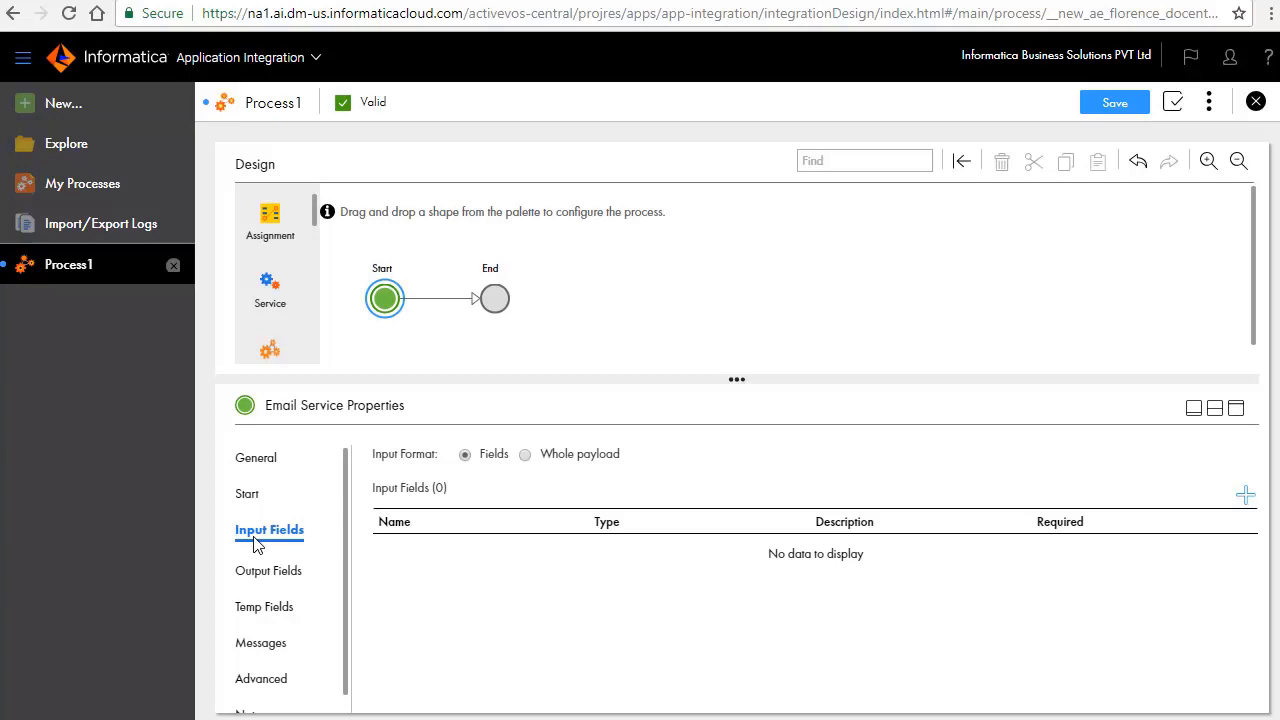
{"action": "left_click", "coordinate": [1245, 495]}
{"action": "left_click", "coordinate": [409, 565]}
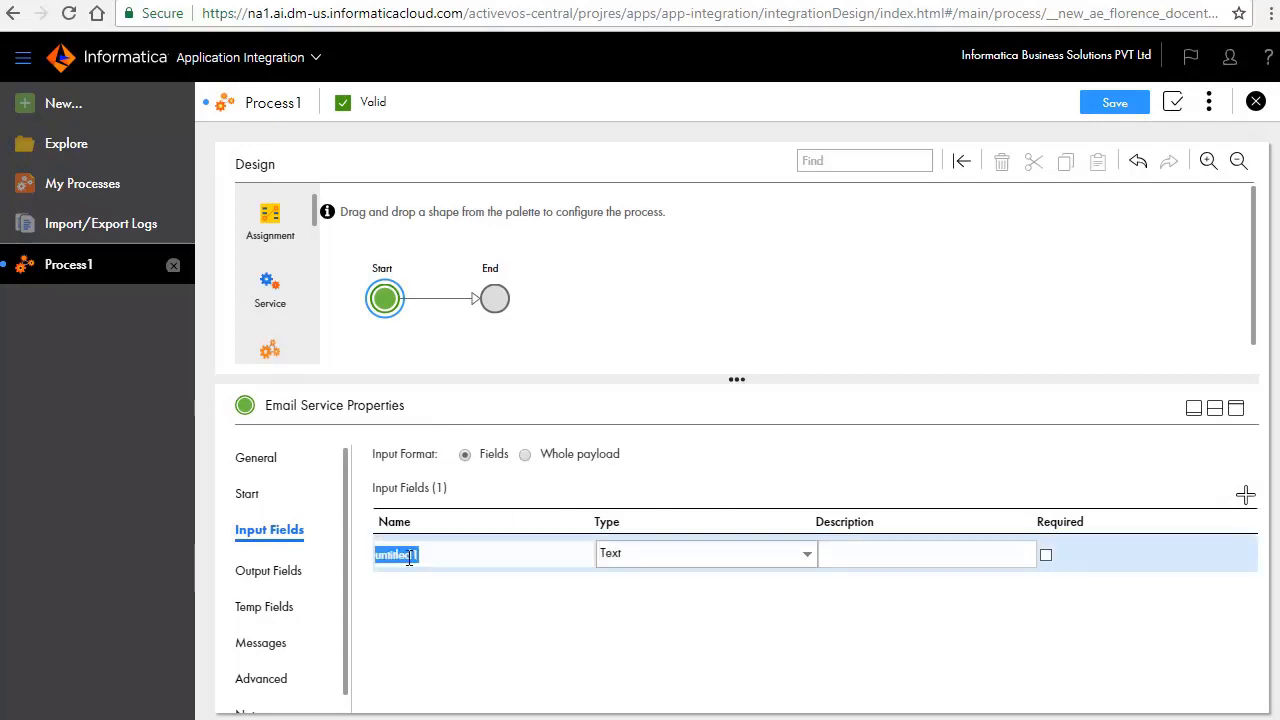
{"action": "type", "text": "SendTo"}
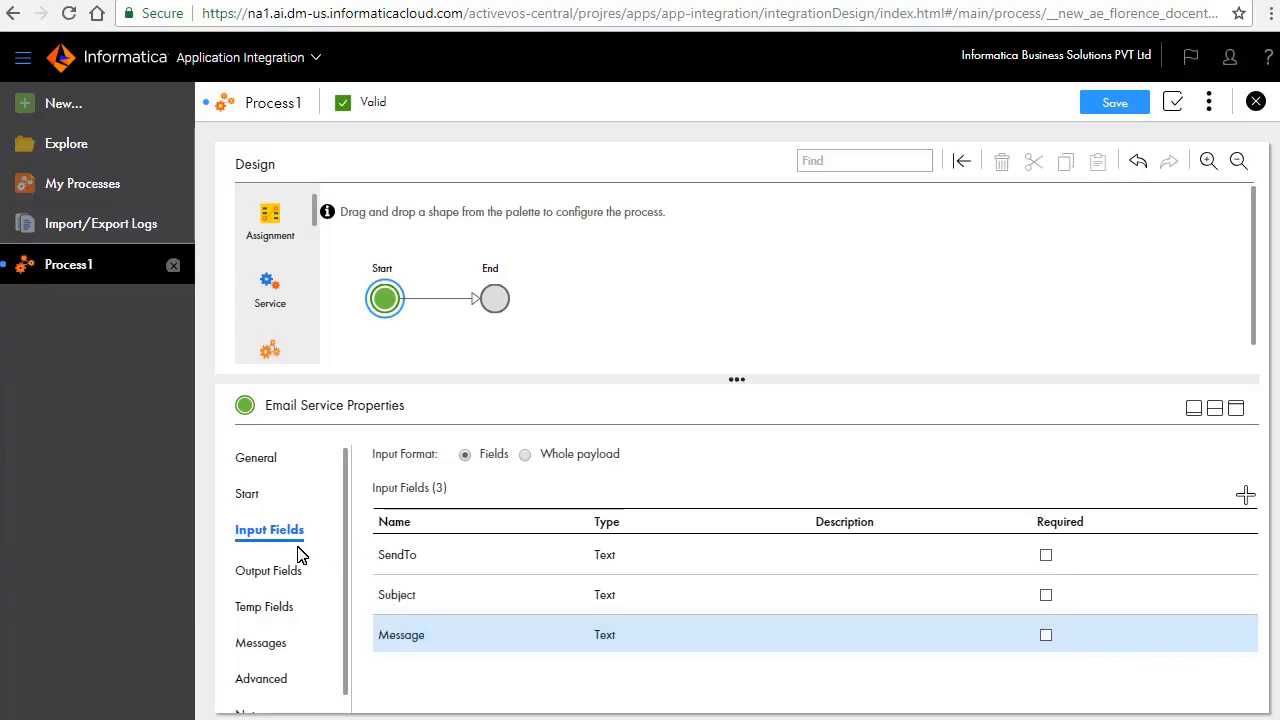
Step: Add an output field named Status of type Text to the process
{"action": "left_click", "coordinate": [277, 573]}
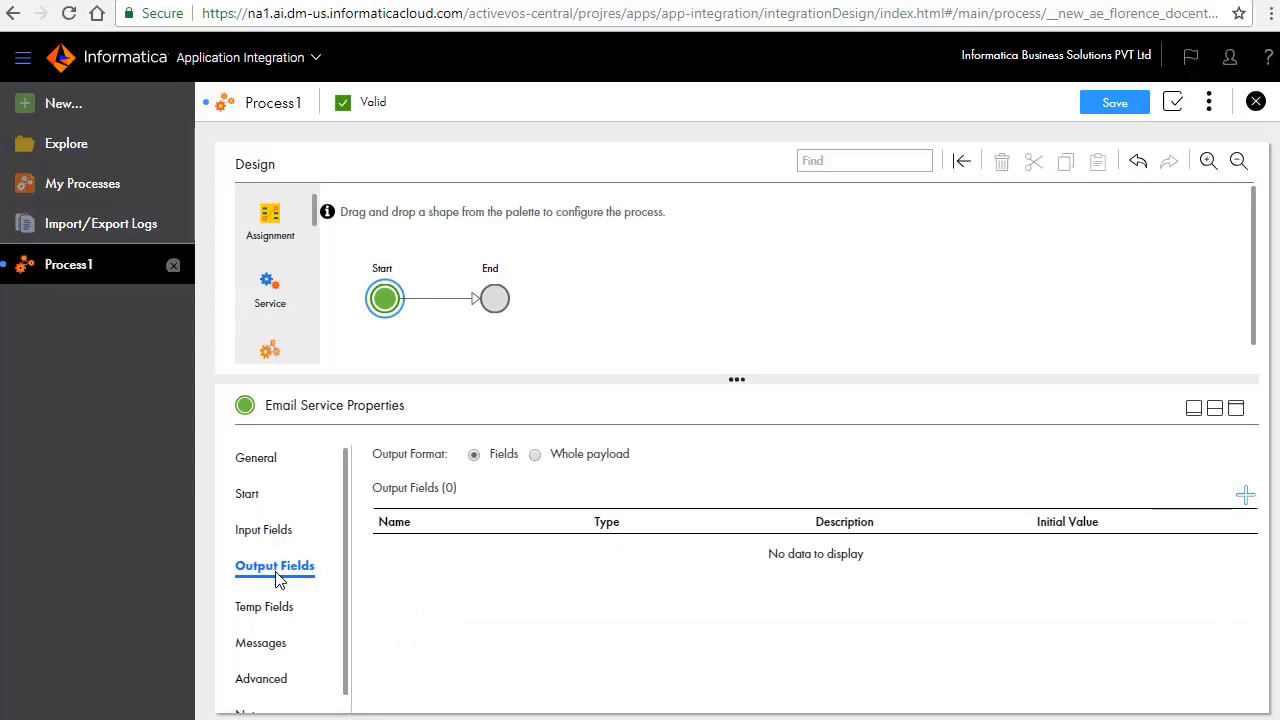
{"action": "left_click", "coordinate": [1245, 498]}
{"action": "left_click", "coordinate": [417, 560]}
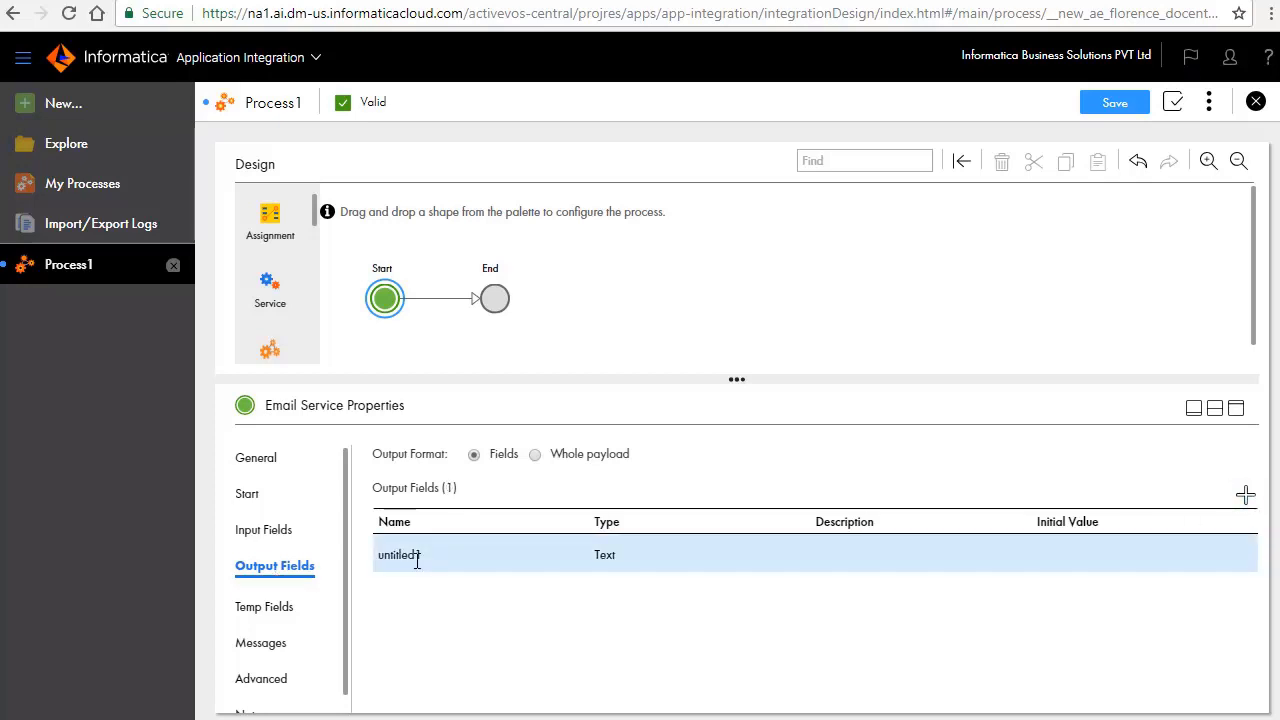
{"action": "left_click", "coordinate": [417, 555]}
{"action": "type", "text": "Status"}
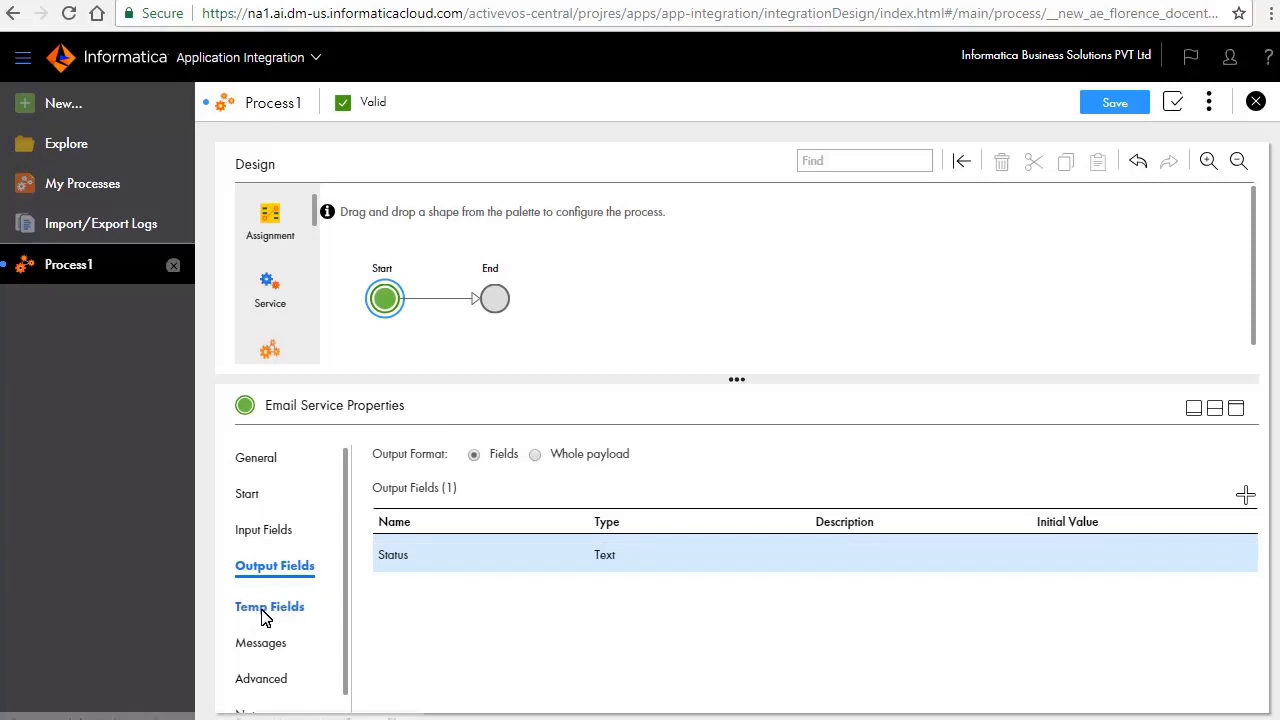
Step: Add a temporary field named Email to the process
{"action": "left_click", "coordinate": [266, 607]}
{"action": "left_click", "coordinate": [1245, 473]}
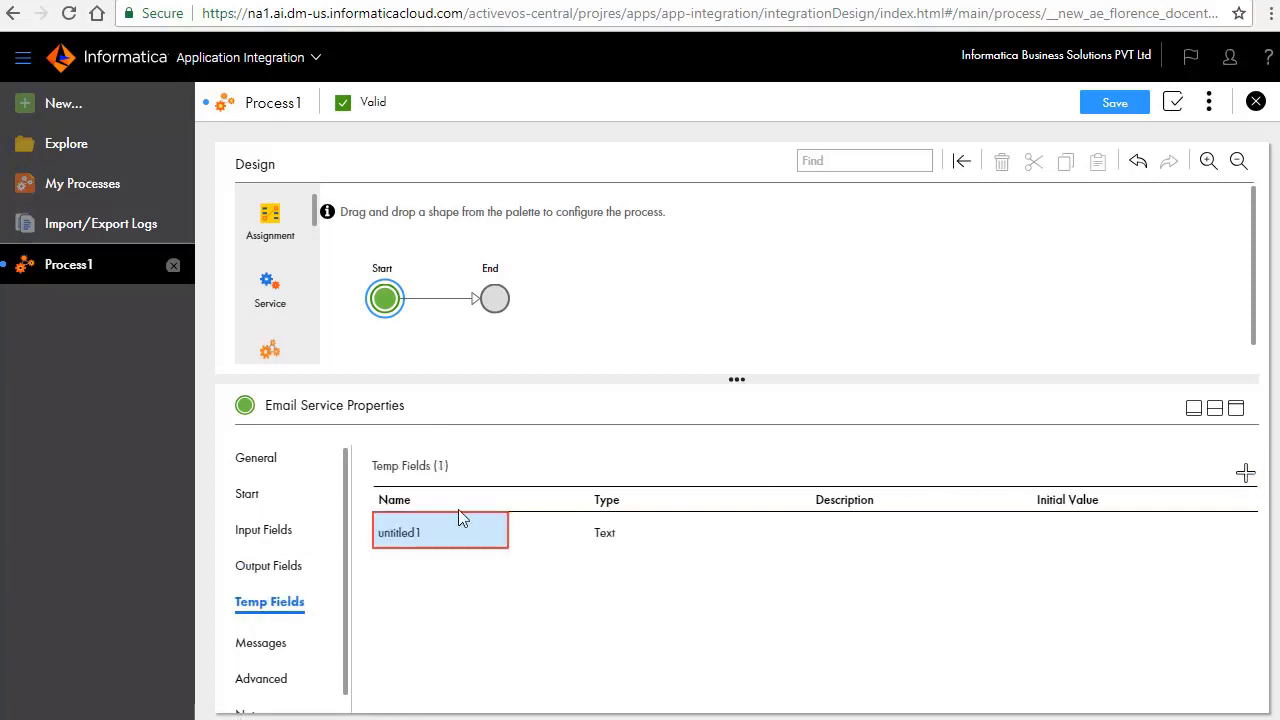
{"action": "left_click", "coordinate": [397, 535]}
{"action": "type", "text": "Email"}
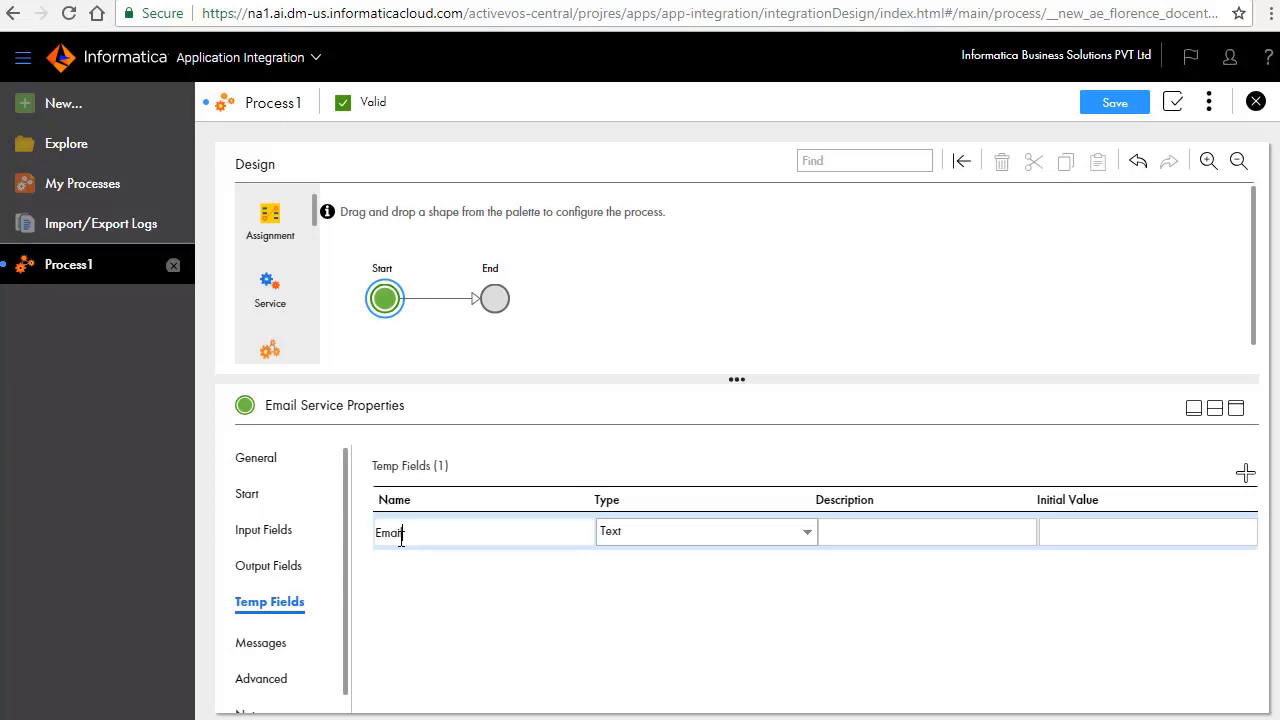
Step: Set the temporary field's type to the connection-defined type EmailTaskInput from the Email connection in Tutorials > Email
{"action": "left_click", "coordinate": [775, 532]}
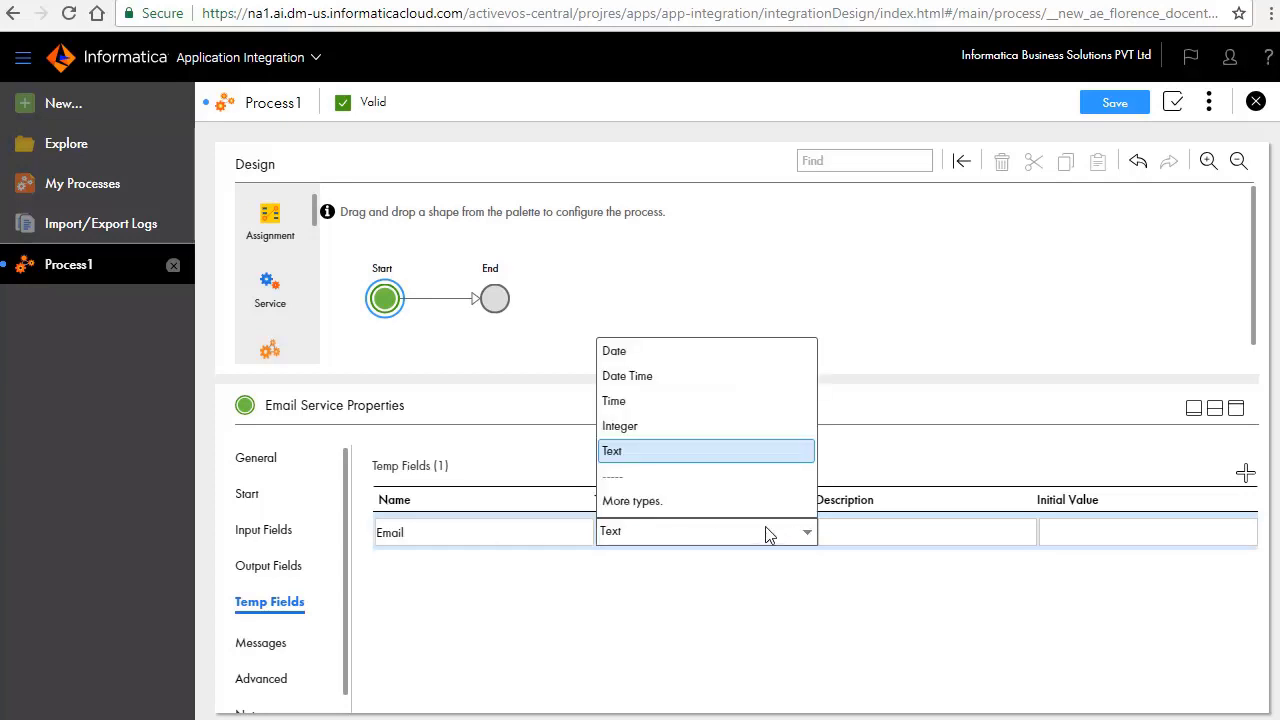
{"action": "left_click", "coordinate": [719, 503]}
{"action": "left_click", "coordinate": [665, 238]}
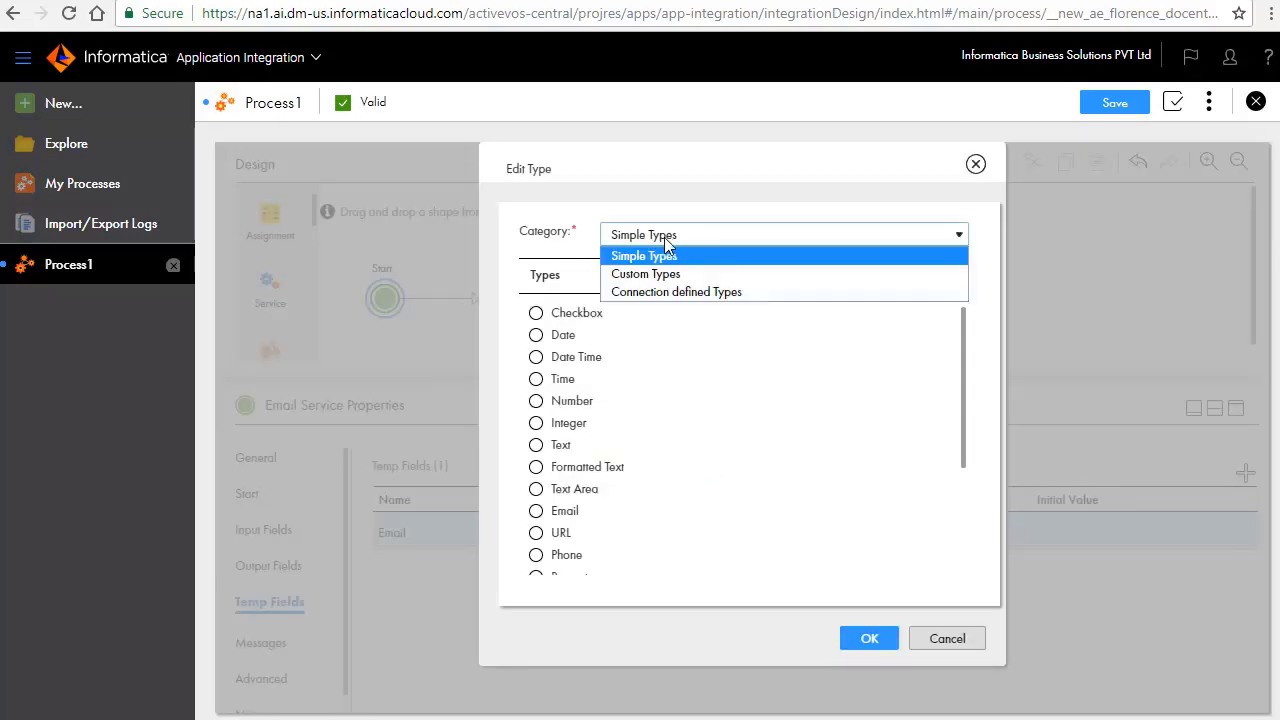
{"action": "left_click", "coordinate": [667, 294]}
{"action": "left_click", "coordinate": [743, 271]}
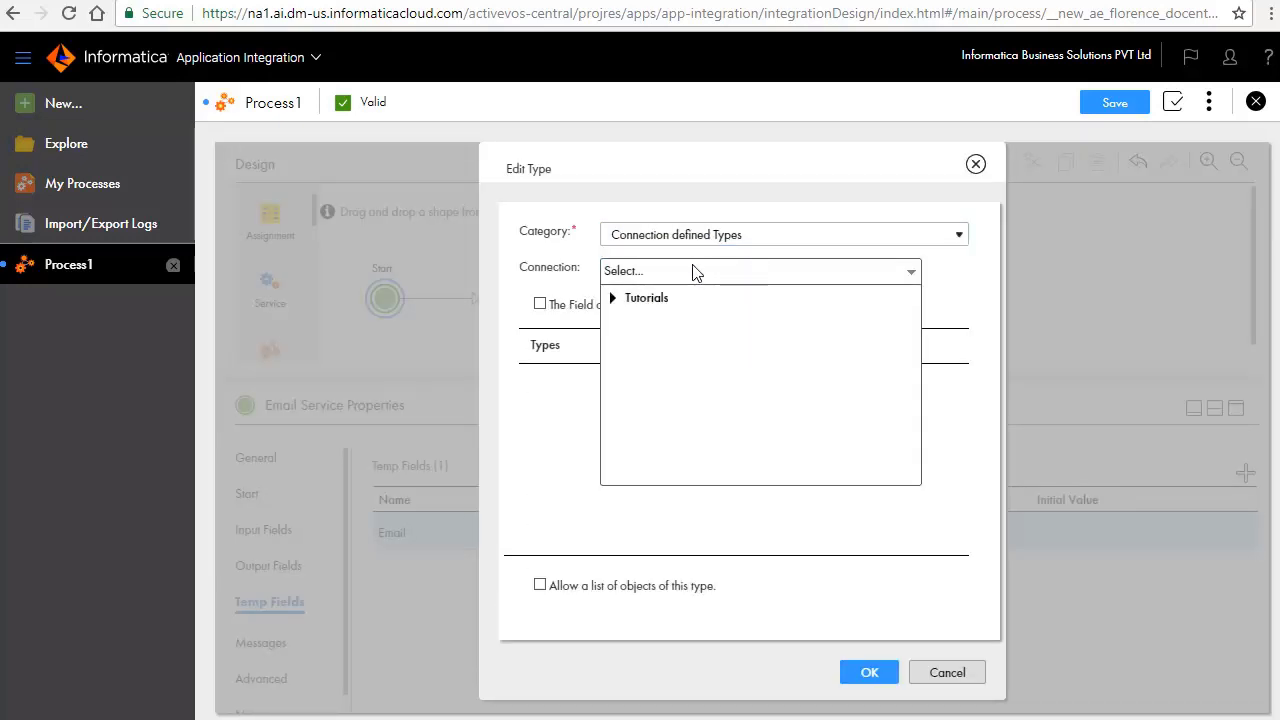
{"action": "left_click", "coordinate": [613, 299]}
{"action": "left_click", "coordinate": [633, 345]}
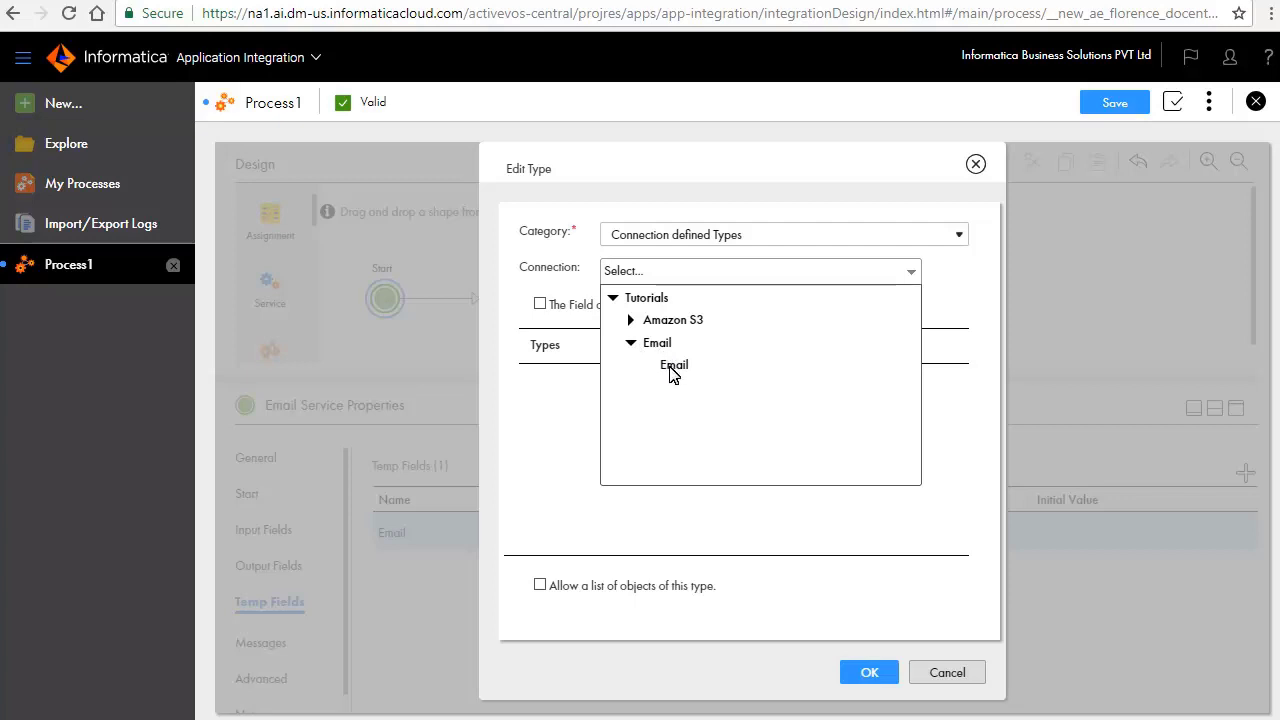
{"action": "left_click", "coordinate": [673, 366]}
{"action": "left_click", "coordinate": [550, 421]}
{"action": "left_click", "coordinate": [857, 673]}
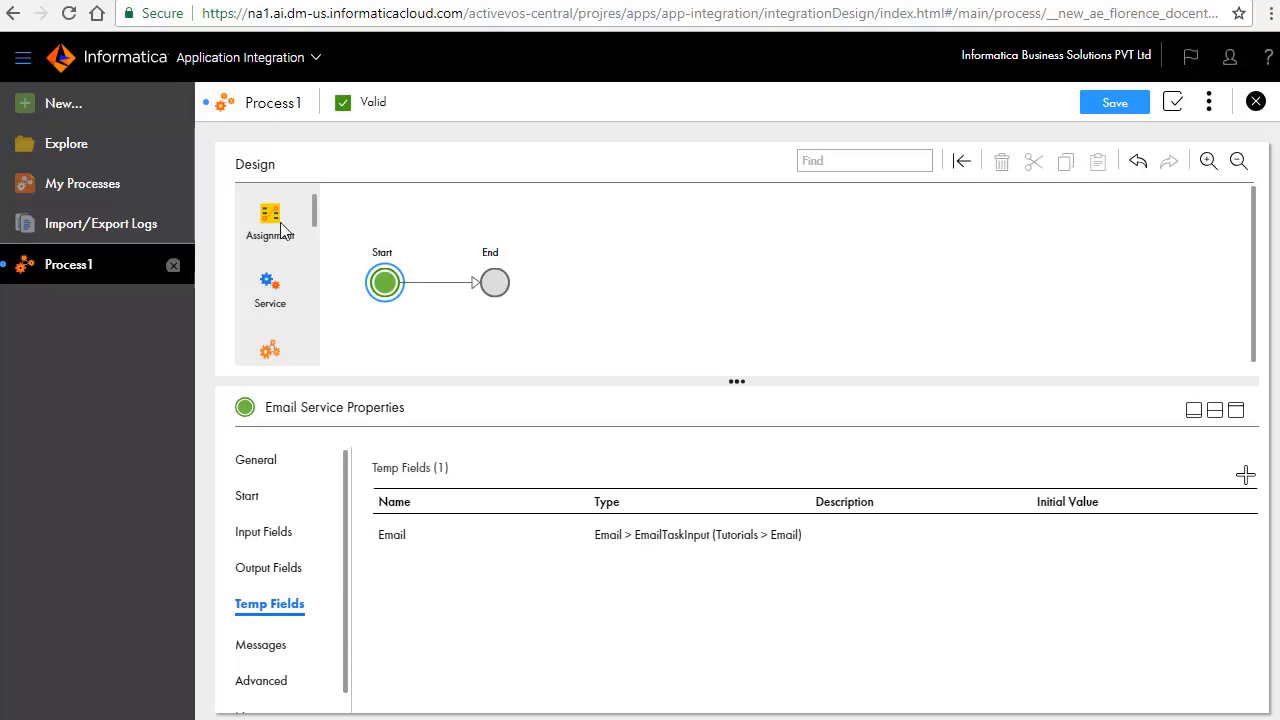
Step: Insert an Assignment step between Start and End, name it Create Email, and open its assignments
{"action": "left_click_drag", "start_coordinate": [315, 243], "coordinate": [433, 286]}
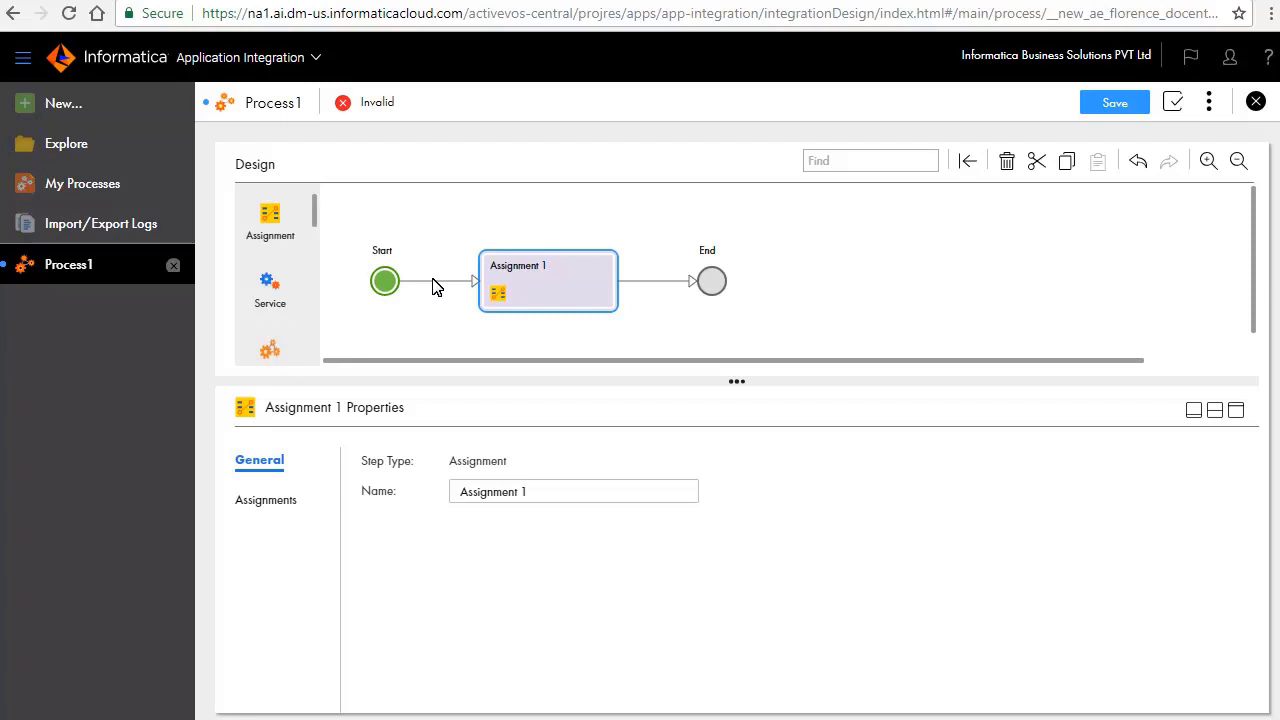
{"action": "triple_click", "coordinate": [478, 494]}
{"action": "type", "text": "Create Email"}
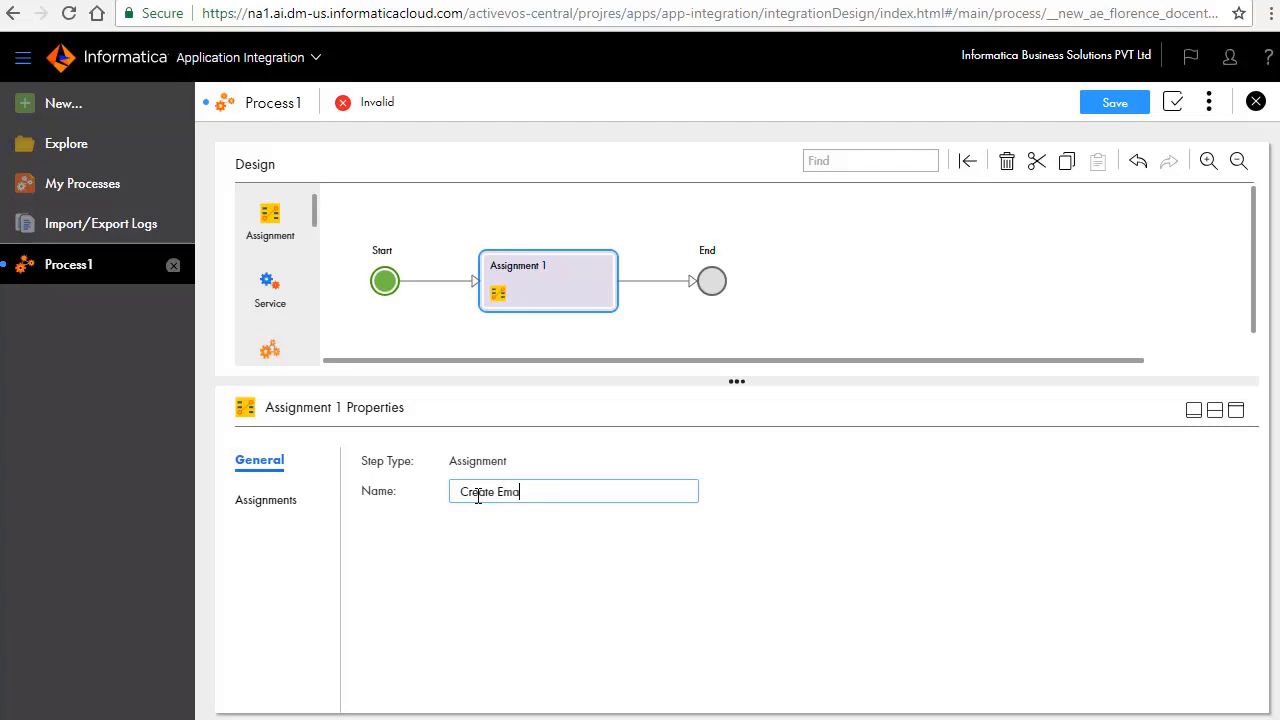
{"action": "left_click", "coordinate": [291, 504]}
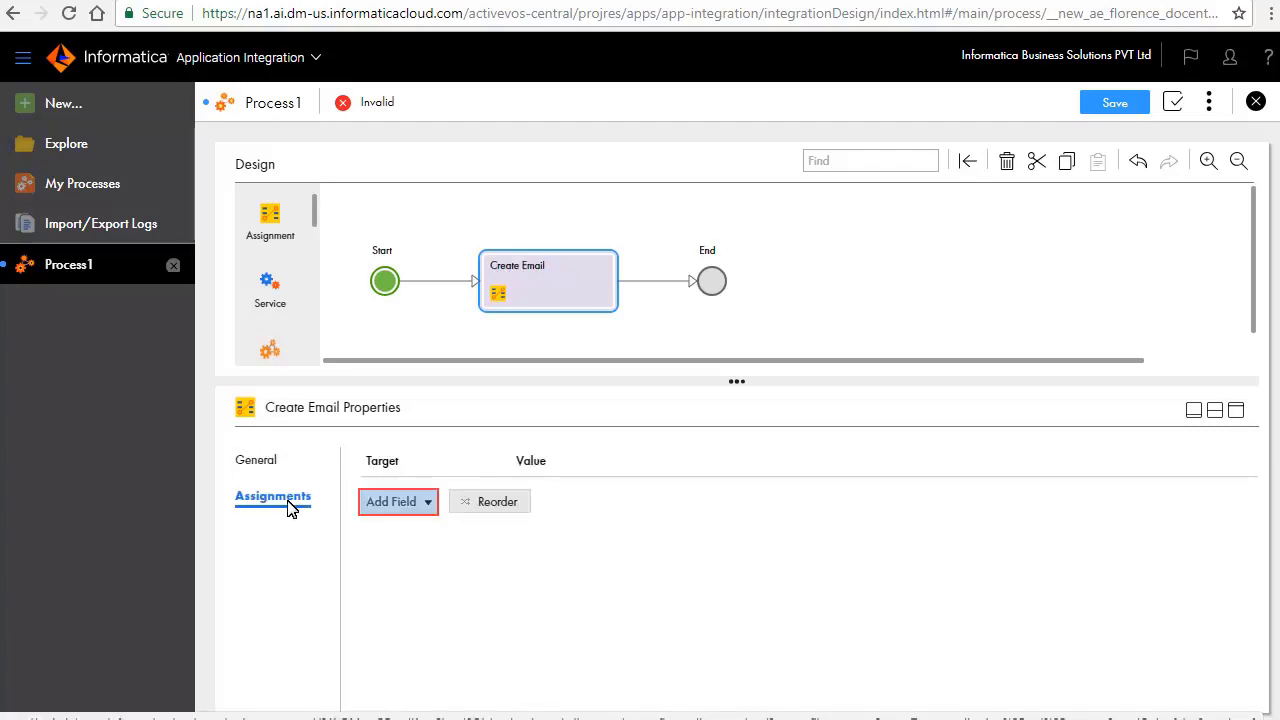
Step: Assign the Email object's Recipient Addresses from the SendTo field, its Subject from Subject, and its Body from Message
{"action": "left_click", "coordinate": [418, 508]}
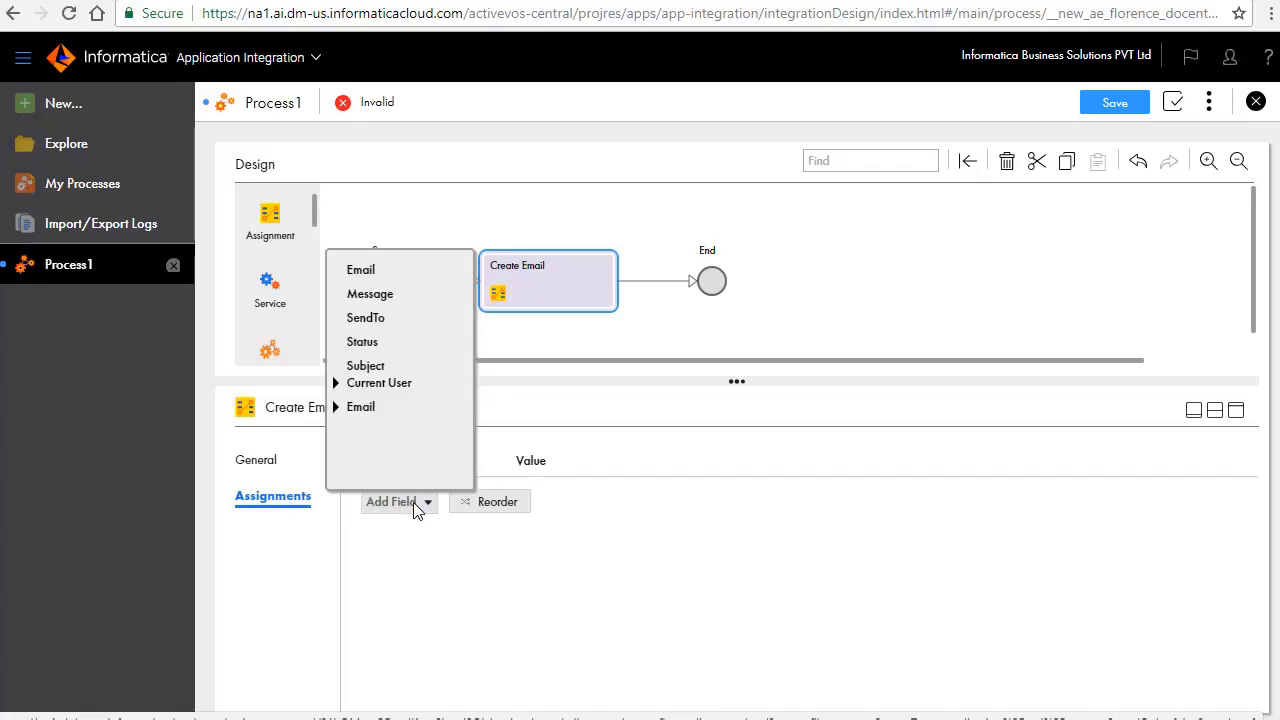
{"action": "left_click", "coordinate": [338, 412]}
{"action": "left_click_drag", "start_coordinate": [469, 357], "coordinate": [474, 462]}
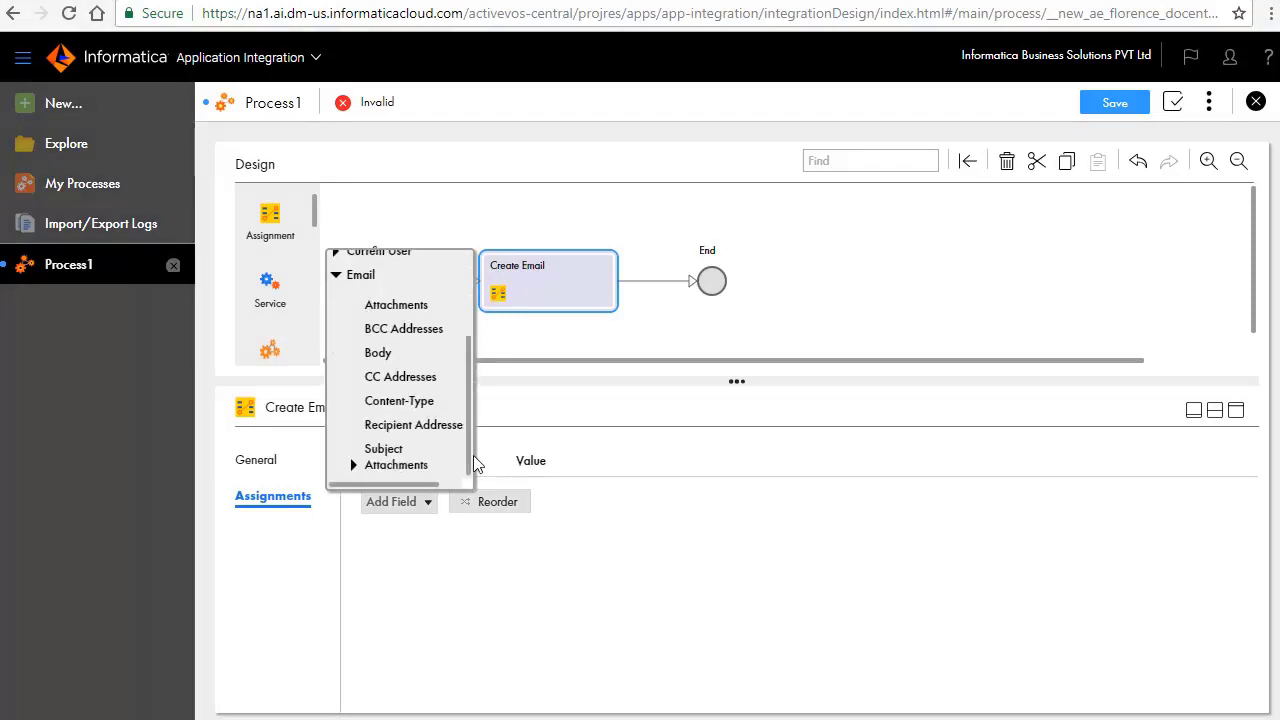
{"action": "left_click", "coordinate": [440, 428]}
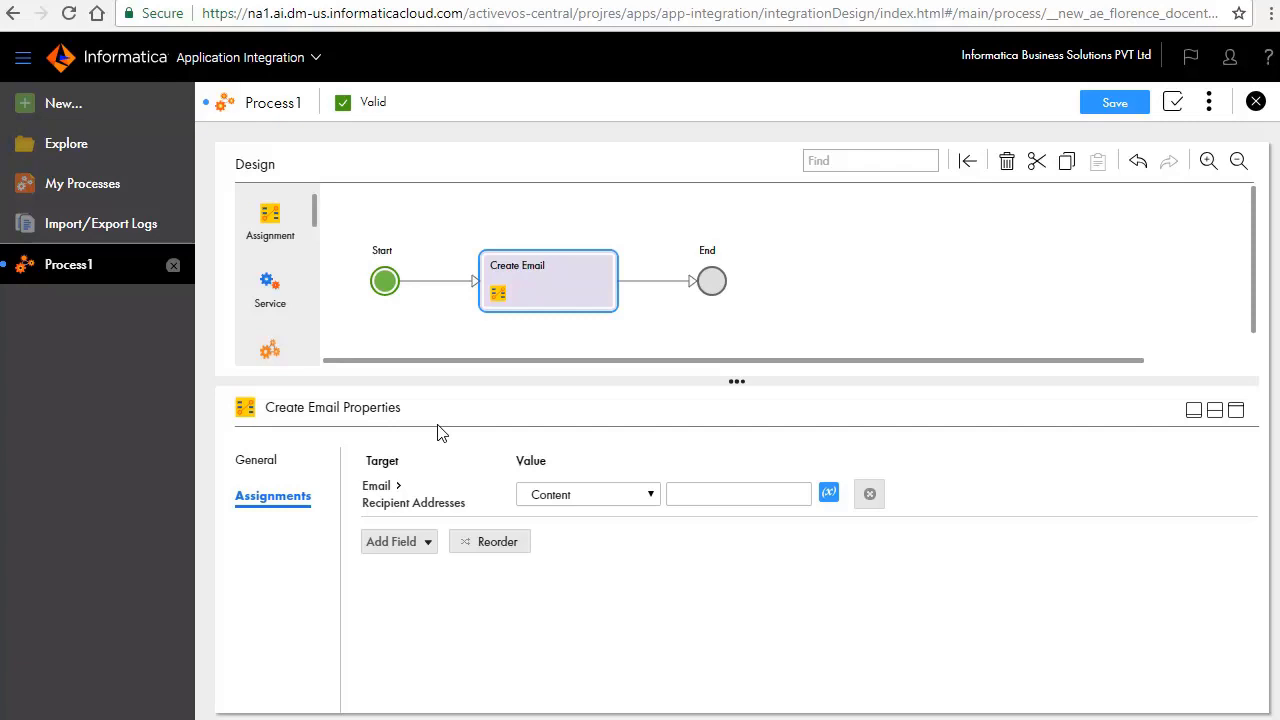
{"action": "left_click", "coordinate": [650, 496]}
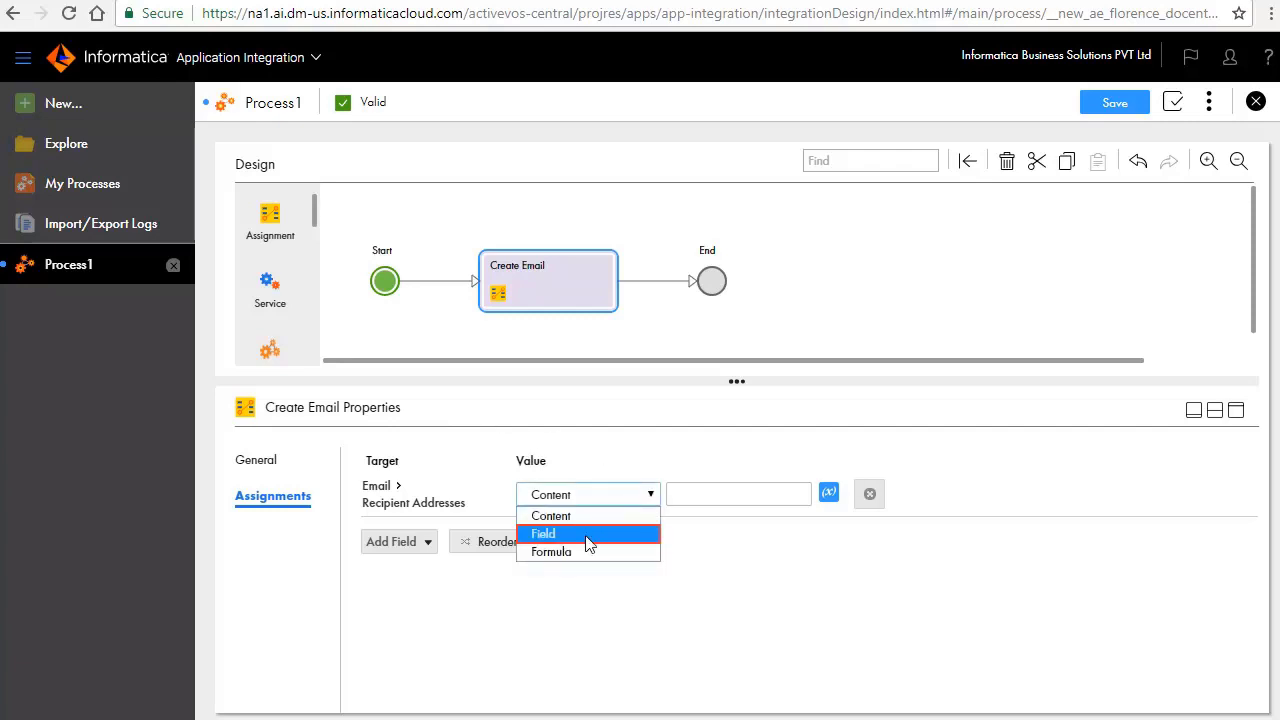
{"action": "left_click", "coordinate": [588, 536]}
{"action": "left_click", "coordinate": [777, 494]}
{"action": "left_click", "coordinate": [714, 290]}
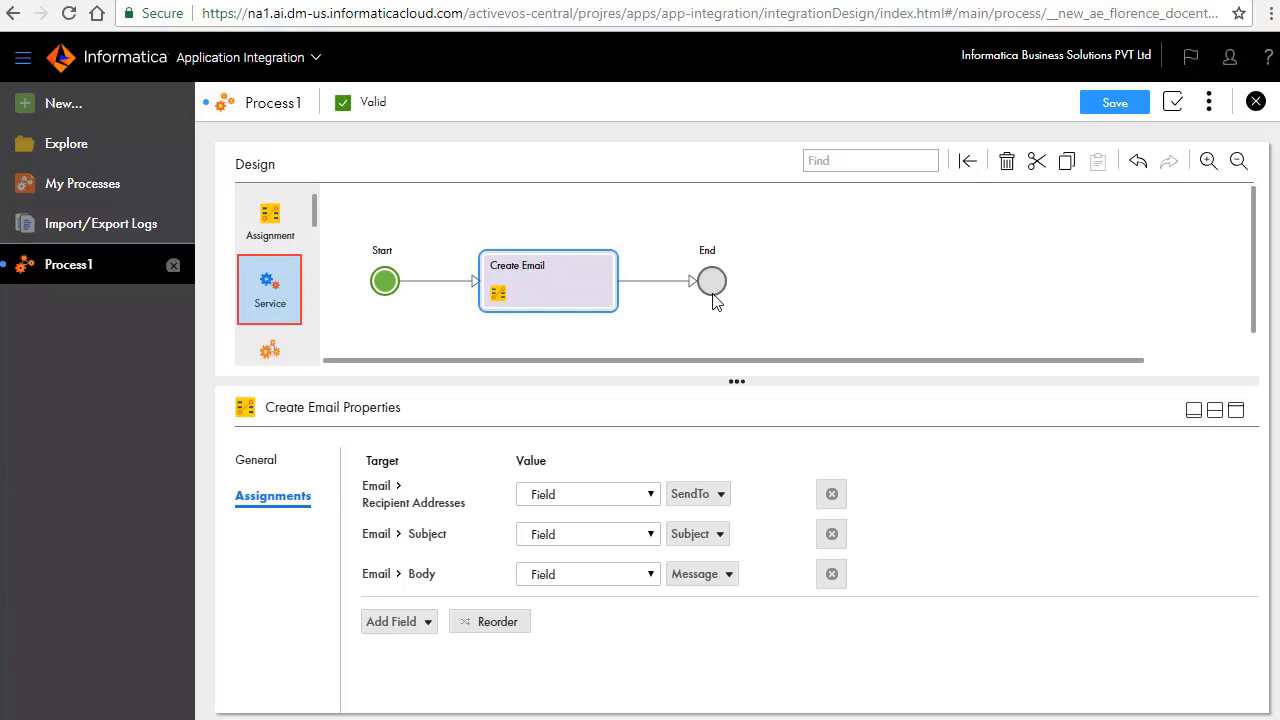
Step: Insert a Service step between Create Email and End and set its service type to Connection
{"action": "left_click_drag", "start_coordinate": [266, 306], "coordinate": [655, 285]}
{"action": "left_click", "coordinate": [257, 505]}
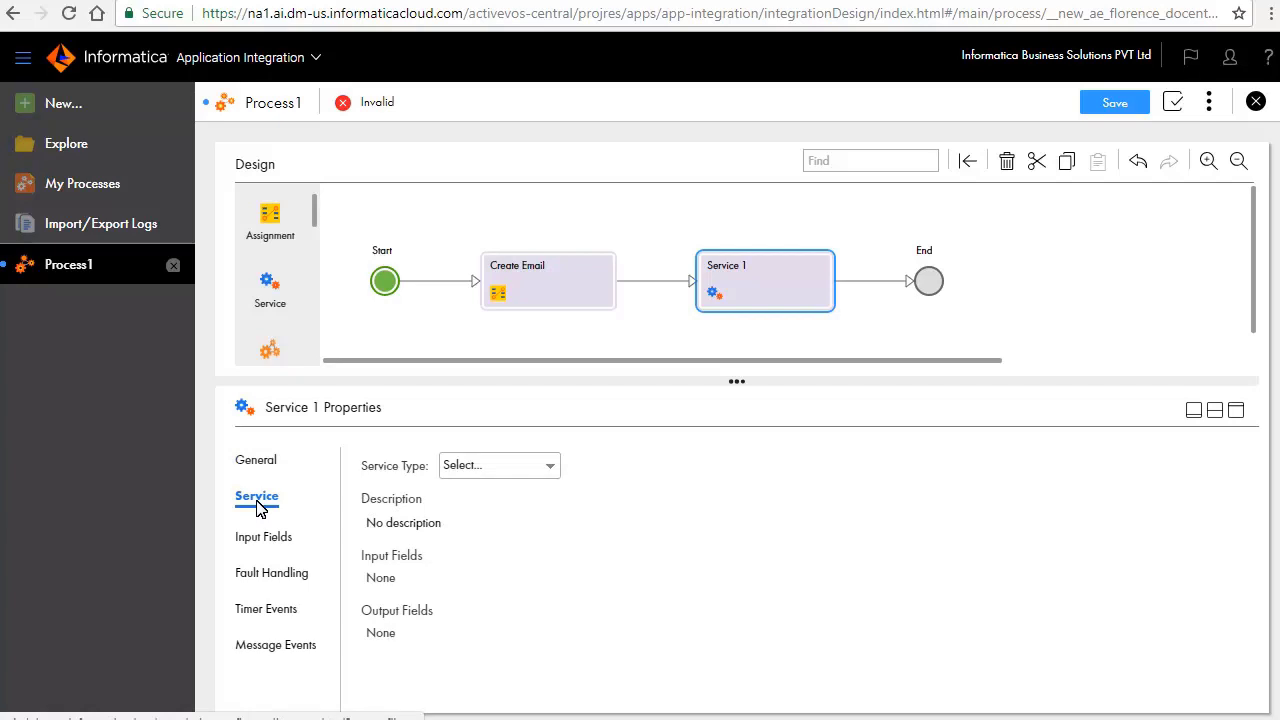
{"action": "left_click", "coordinate": [481, 468]}
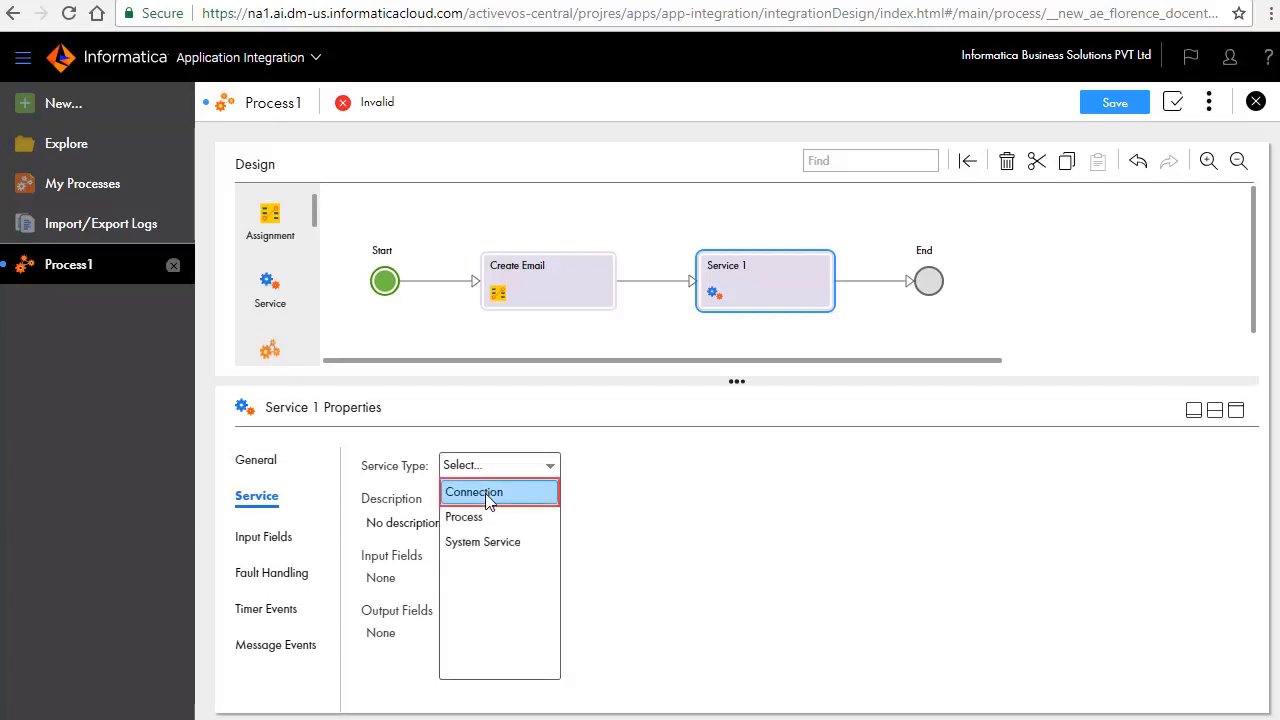
{"action": "left_click", "coordinate": [488, 493]}
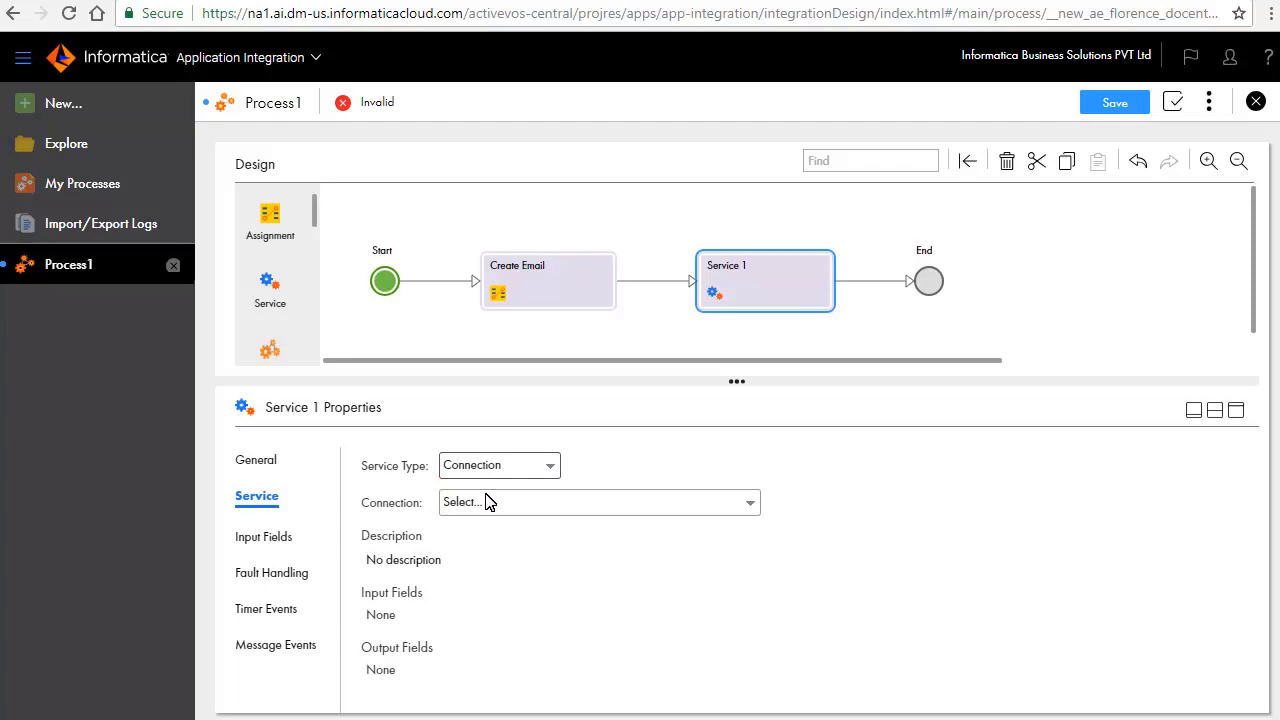
Step: Set the service step to use the Email connection in Tutorials > Email with the action sendEmailService
{"action": "left_click", "coordinate": [464, 508]}
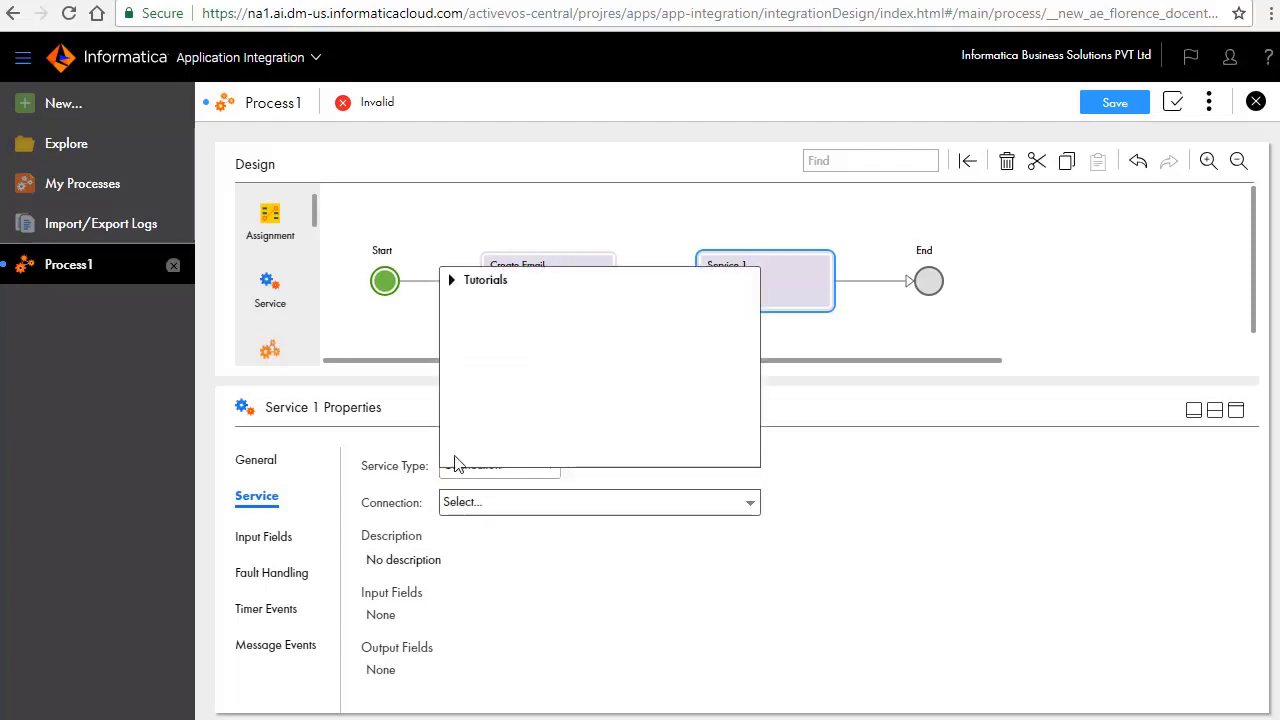
{"action": "left_click", "coordinate": [451, 281]}
{"action": "left_click", "coordinate": [469, 325]}
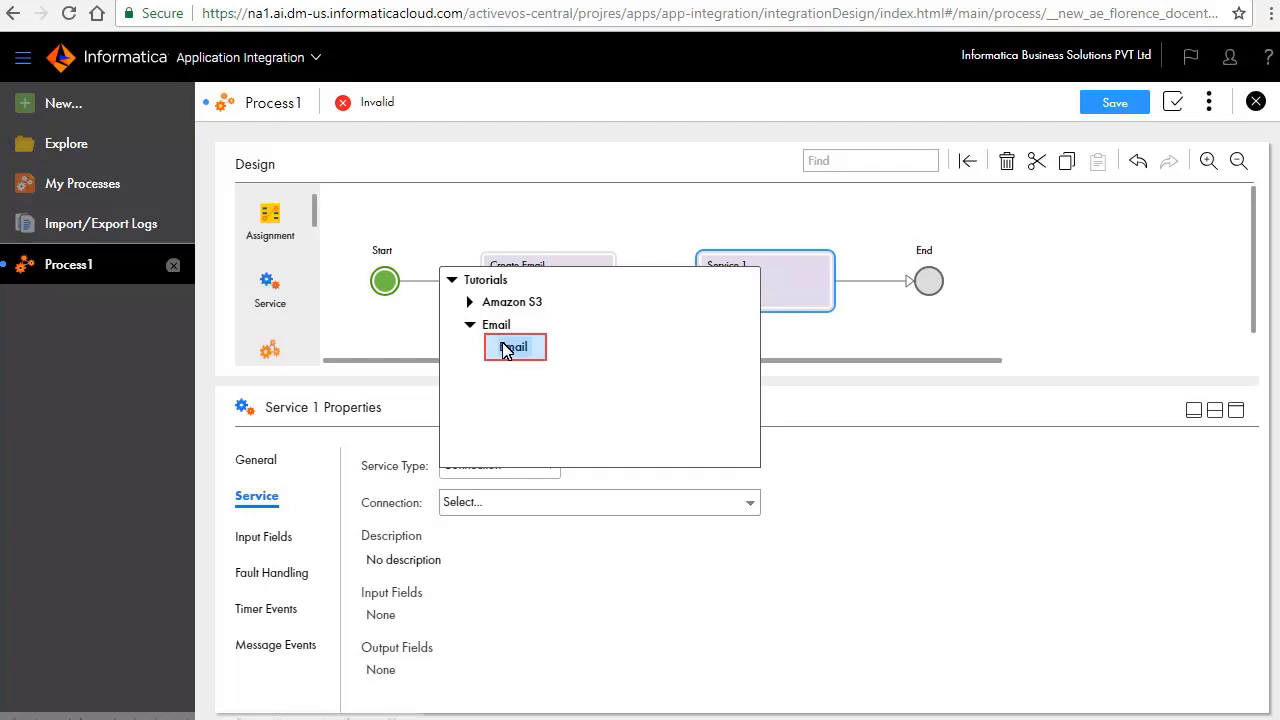
{"action": "left_click", "coordinate": [504, 348]}
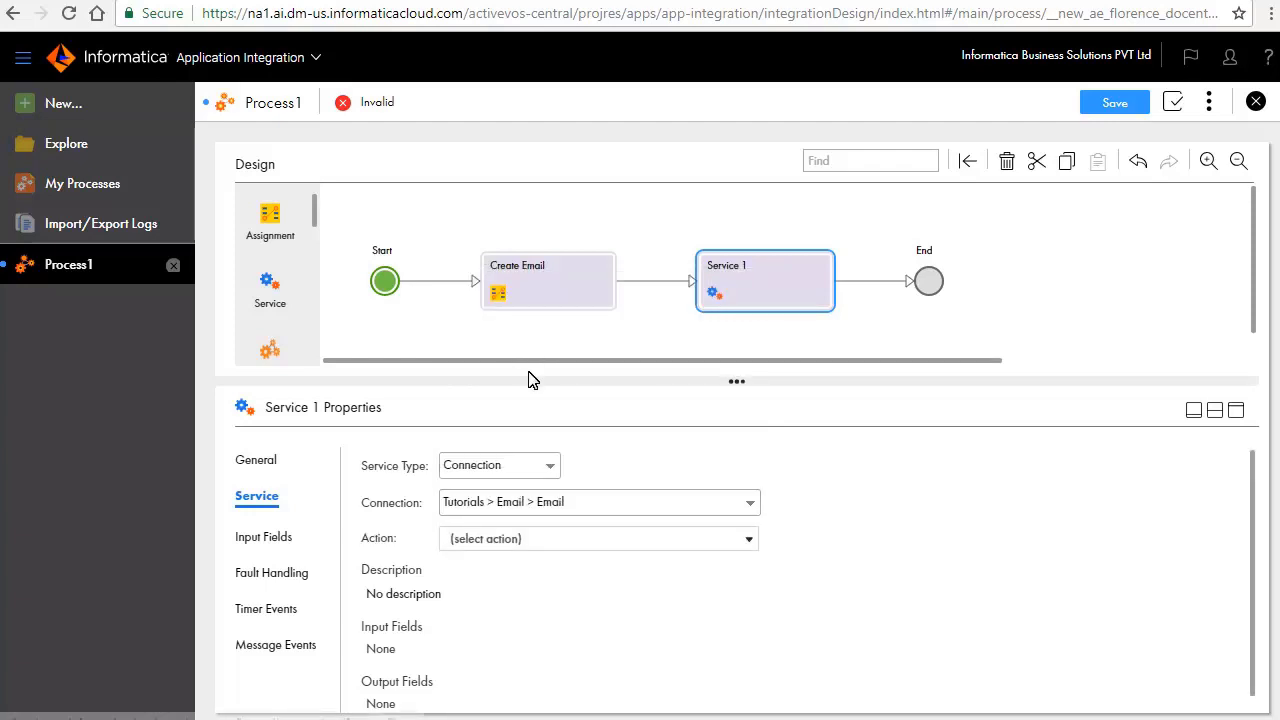
{"action": "left_click", "coordinate": [538, 538]}
{"action": "left_click", "coordinate": [527, 436]}
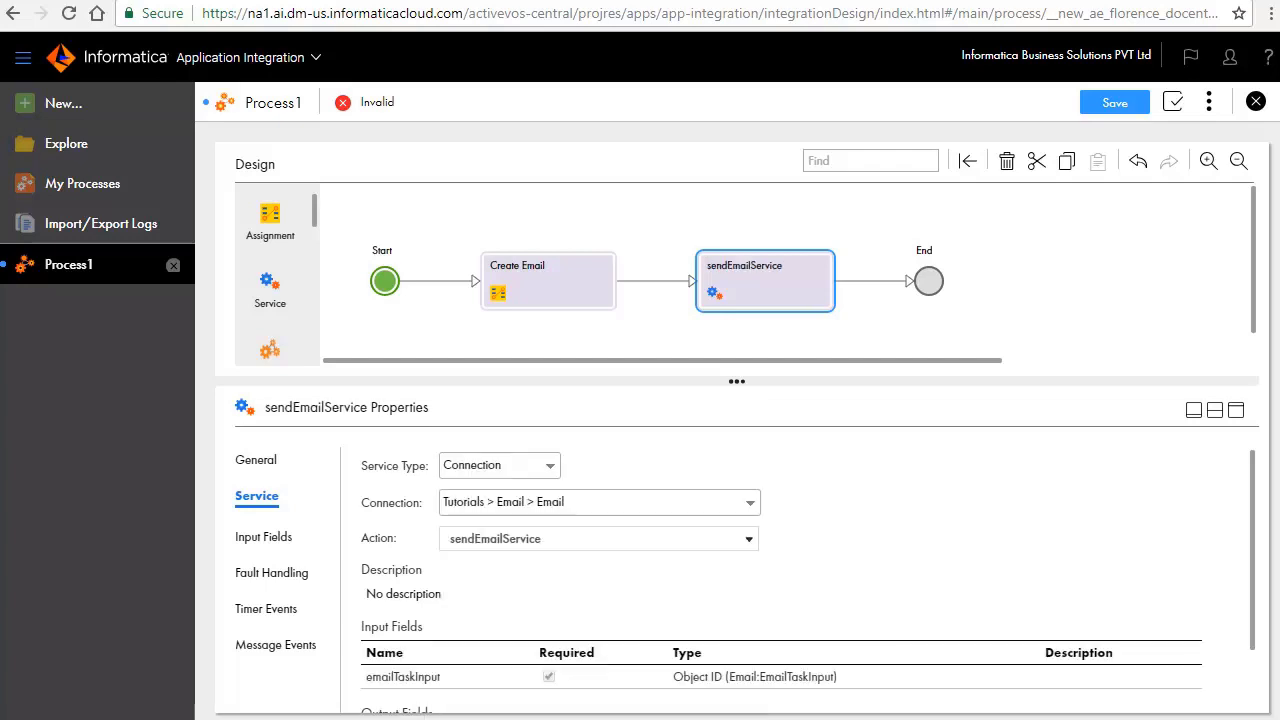
Step: Map the service's emailTaskInput input to the Email field and rename the service step Send Email
{"action": "left_click", "coordinate": [270, 537]}
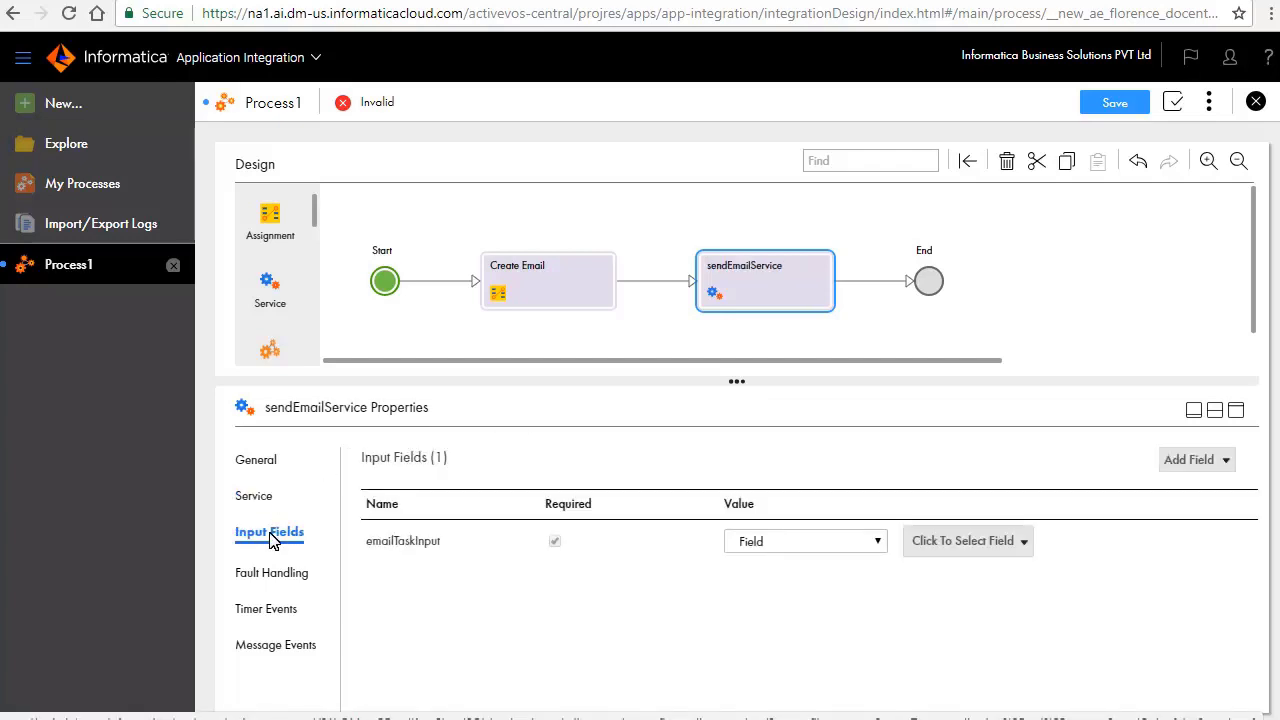
{"action": "left_click", "coordinate": [1027, 545]}
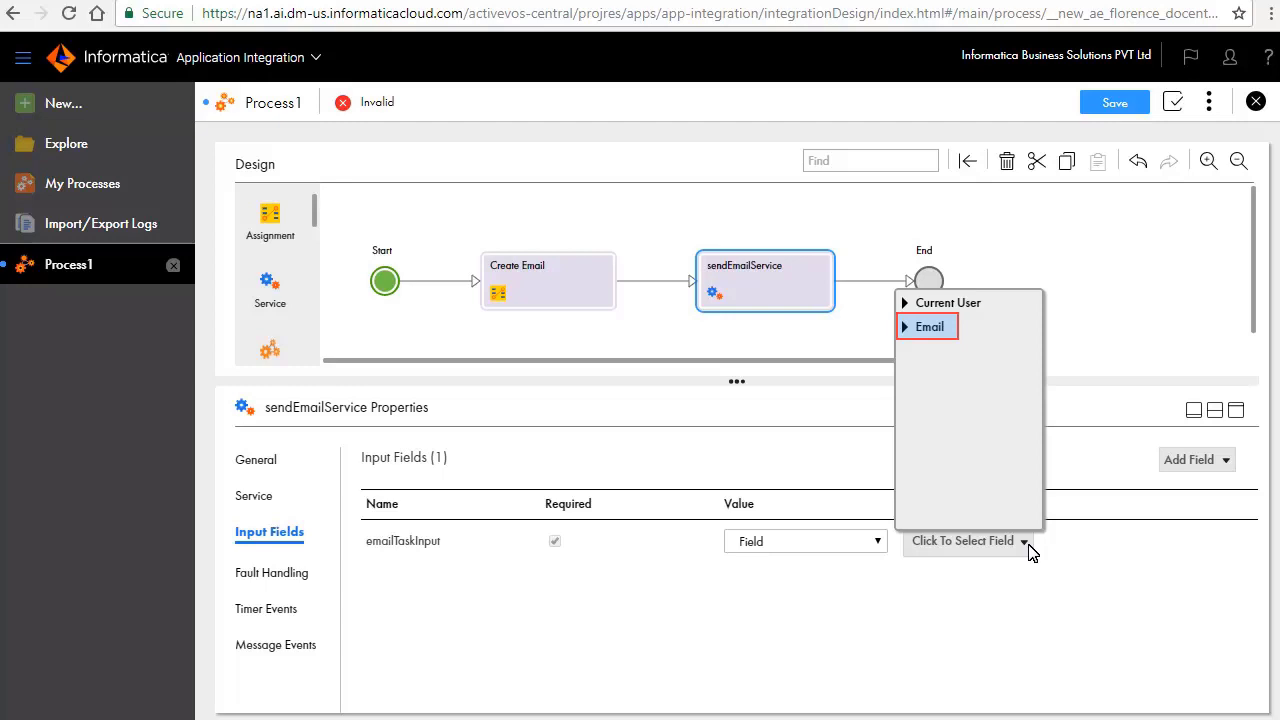
{"action": "left_click", "coordinate": [929, 326]}
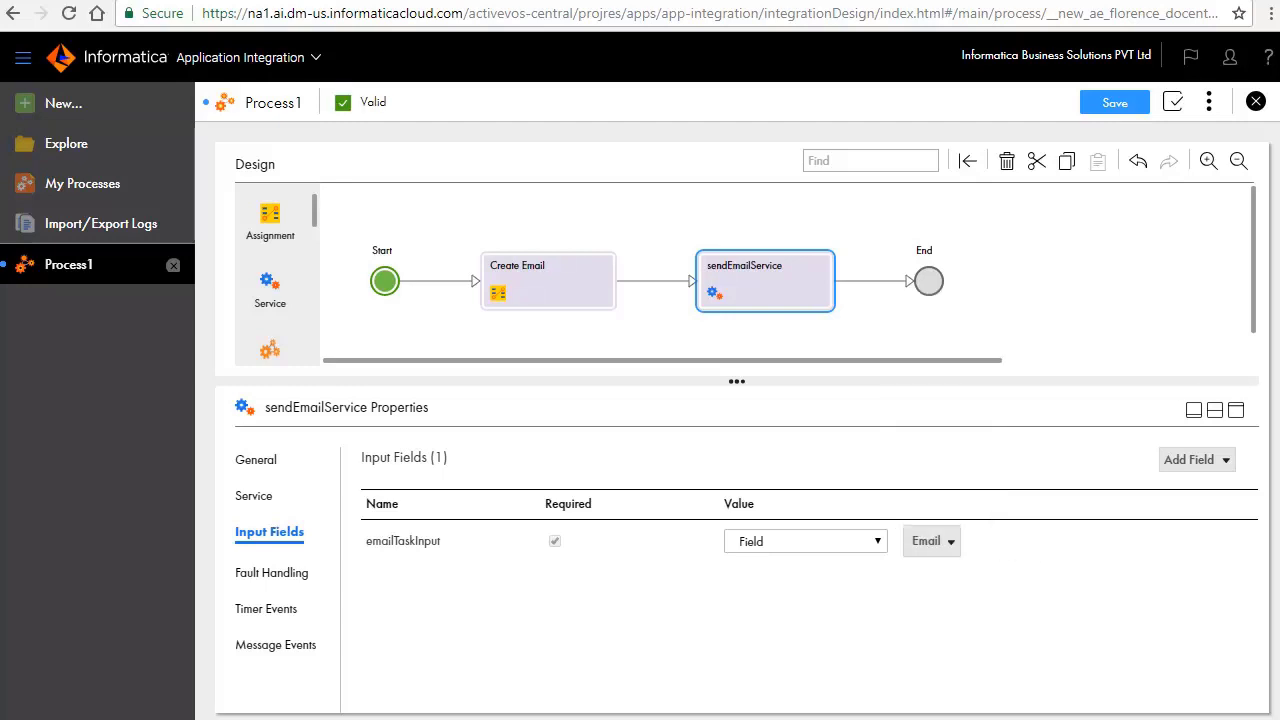
{"action": "left_click", "coordinate": [256, 460]}
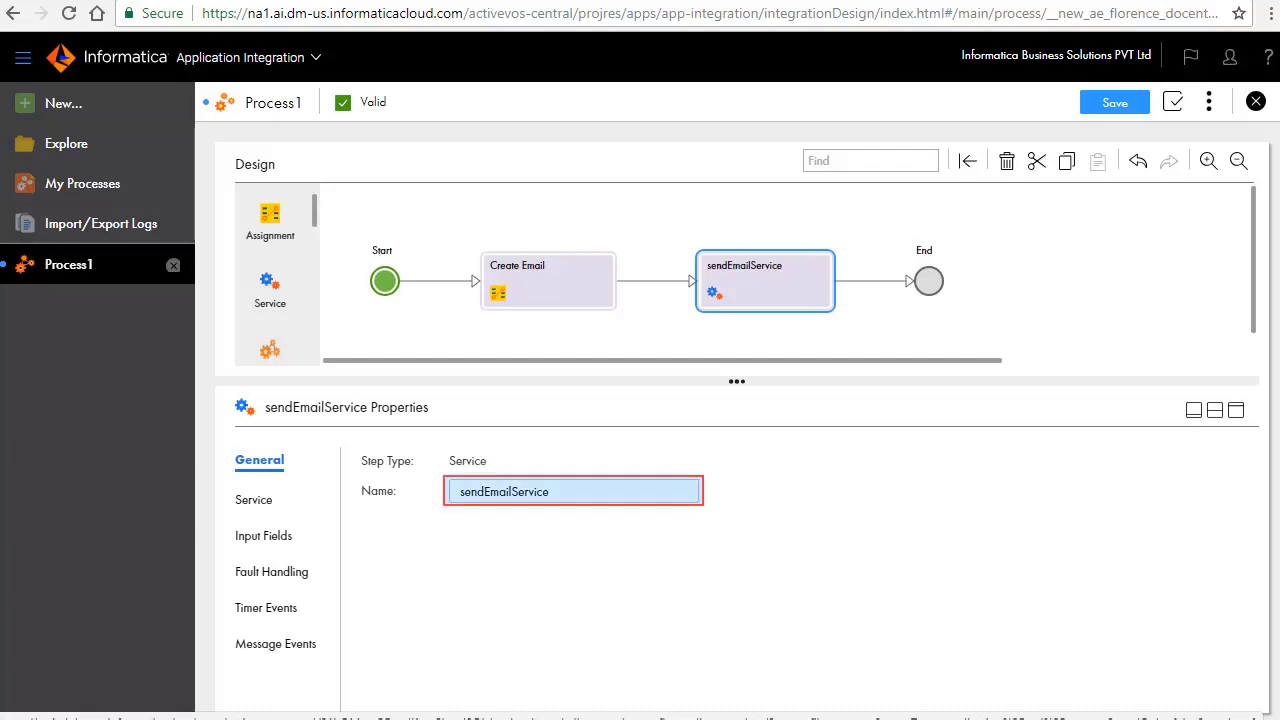
{"action": "type", "text": "Send Email"}
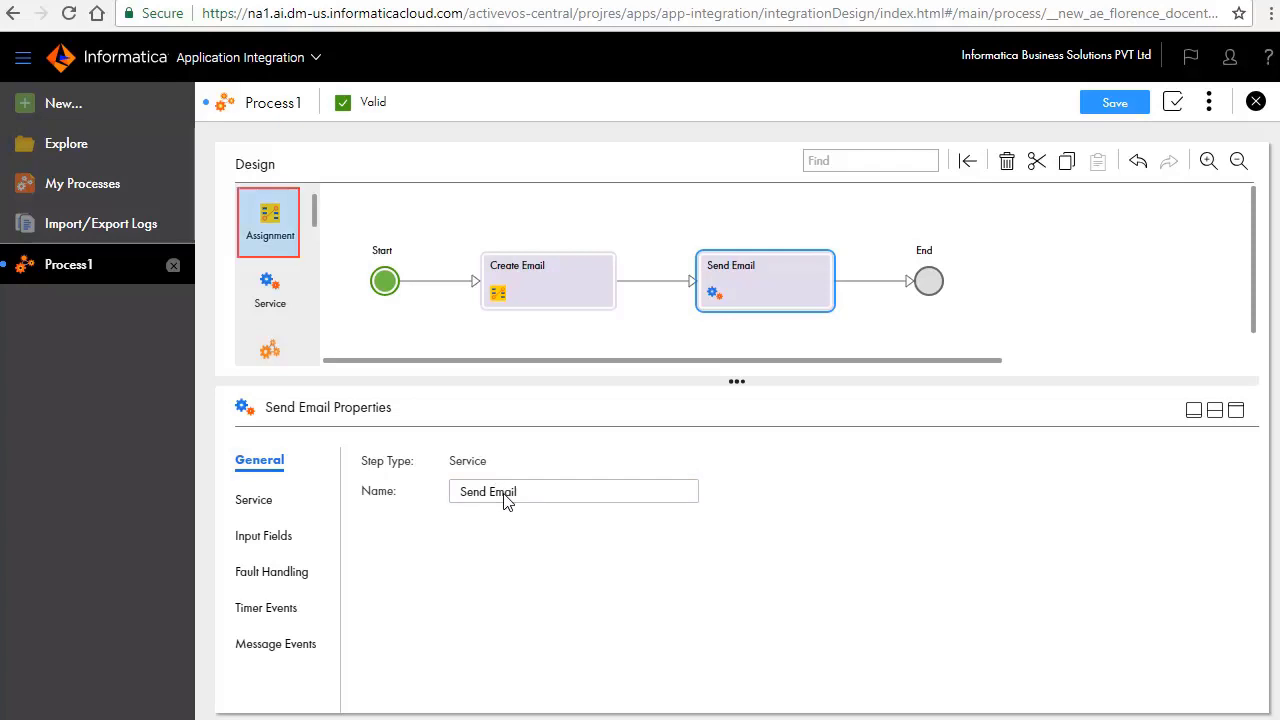
Step: Insert an Assignment step between Send Email and End and name it Assignment to Status
{"action": "left_click_drag", "start_coordinate": [274, 226], "coordinate": [865, 286]}
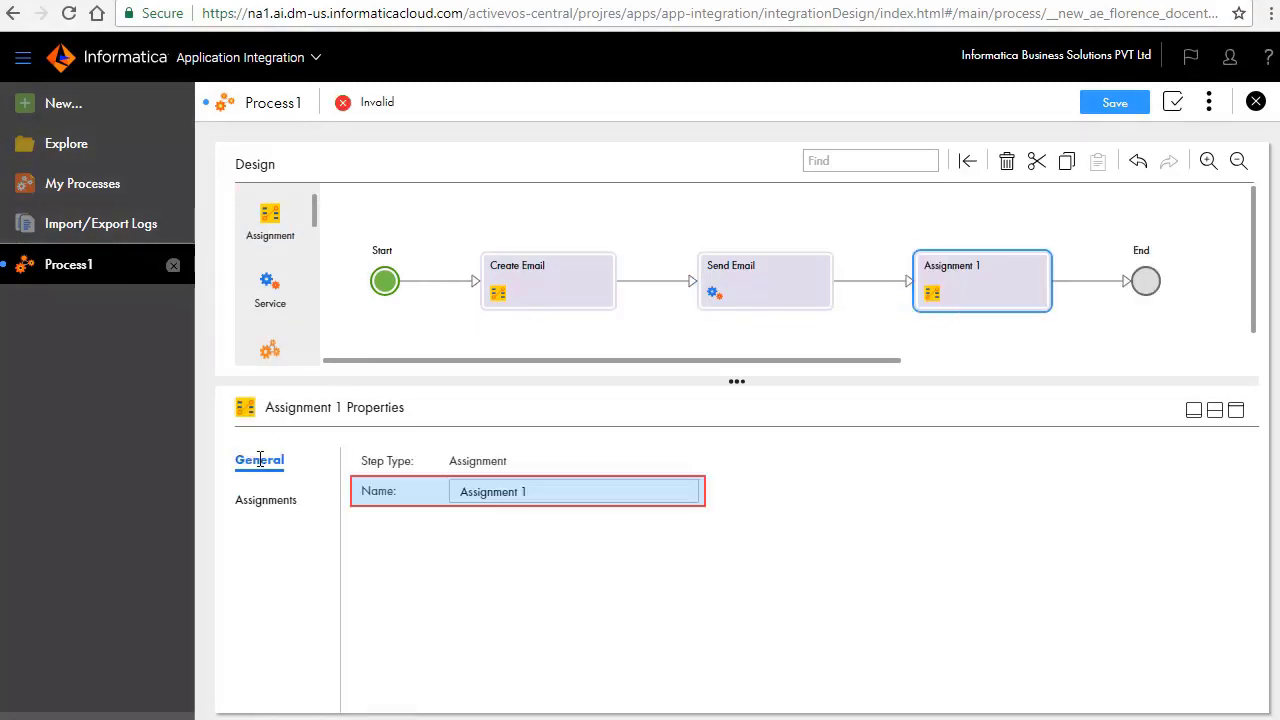
{"action": "left_click", "coordinate": [505, 492]}
{"action": "type", "text": "Assignment to Status"}
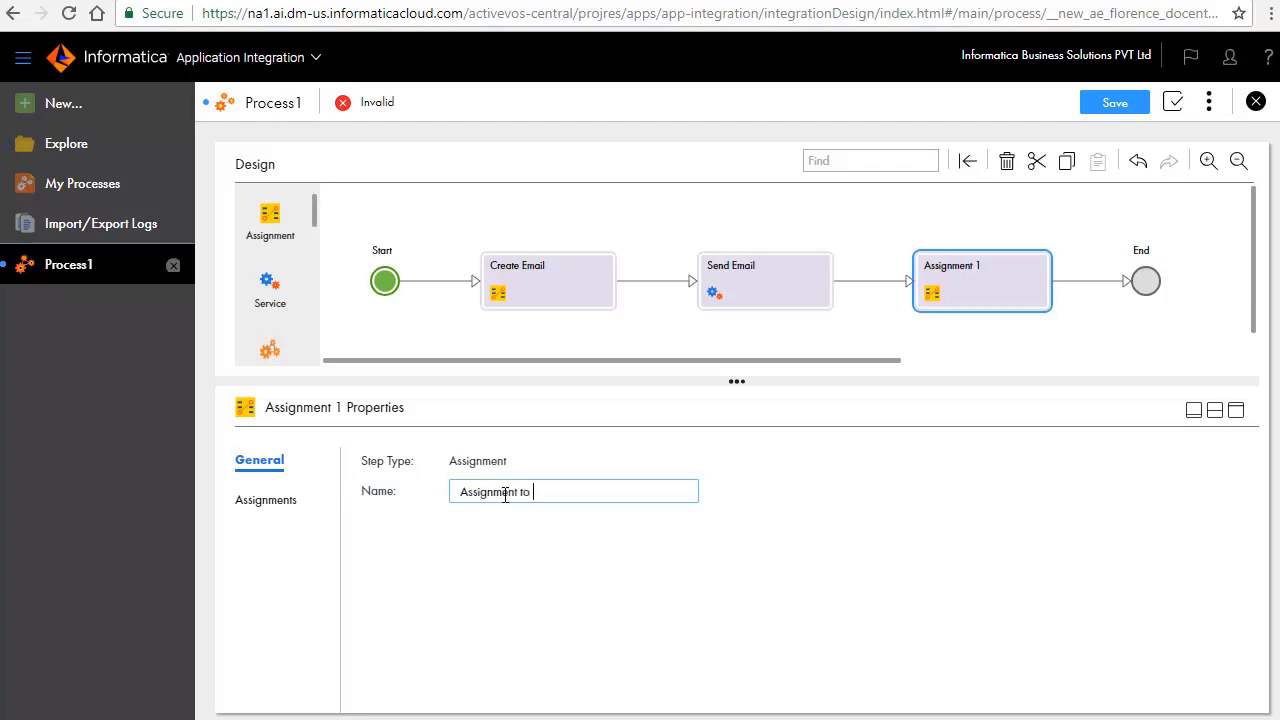
Step: Assign Status the formula fn:concat("The email has been sent to recipient email address: ",$input.SendTo, " with status: ", $output.emailTaskOutput[1]/status)
{"action": "left_click", "coordinate": [257, 500]}
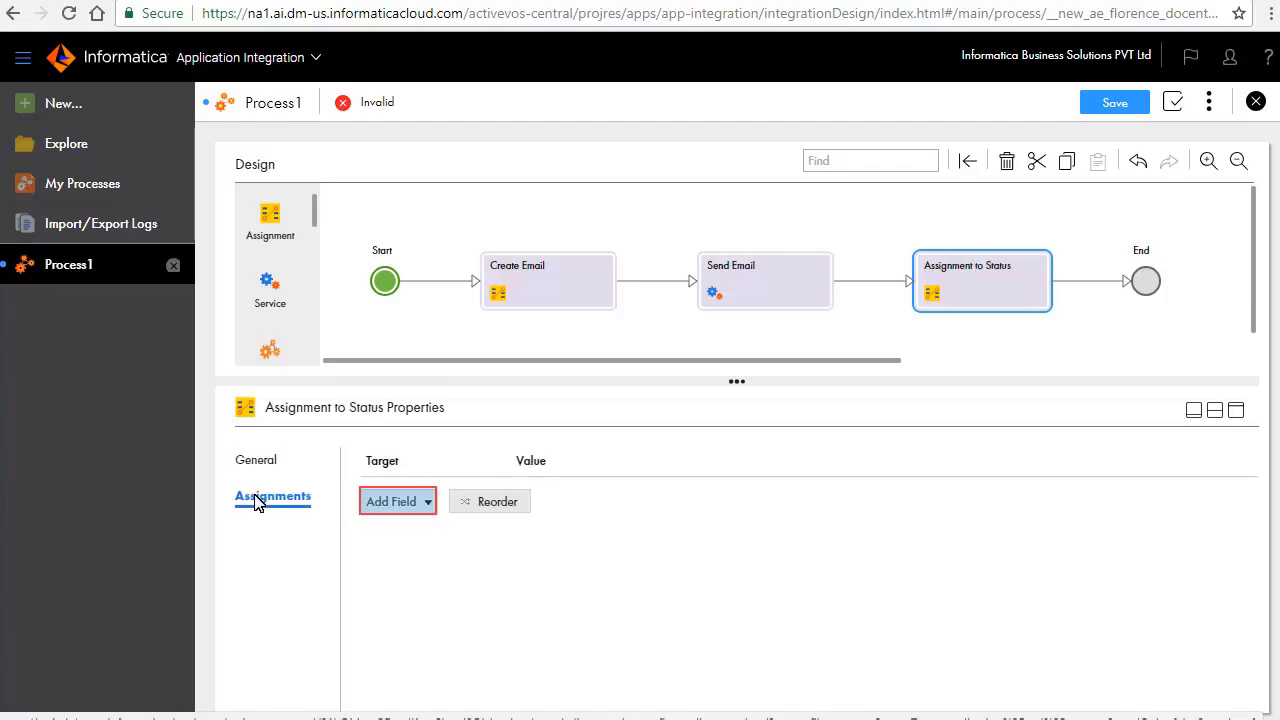
{"action": "left_click", "coordinate": [397, 503]}
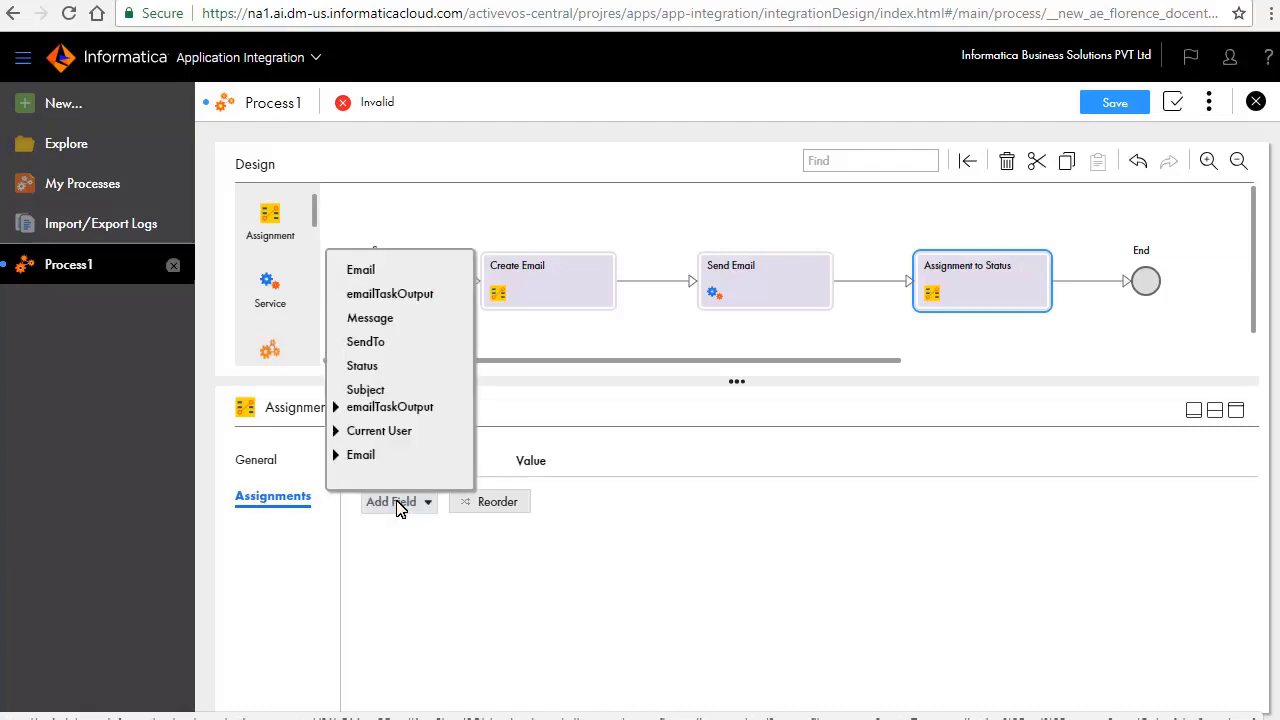
{"action": "left_click", "coordinate": [364, 366]}
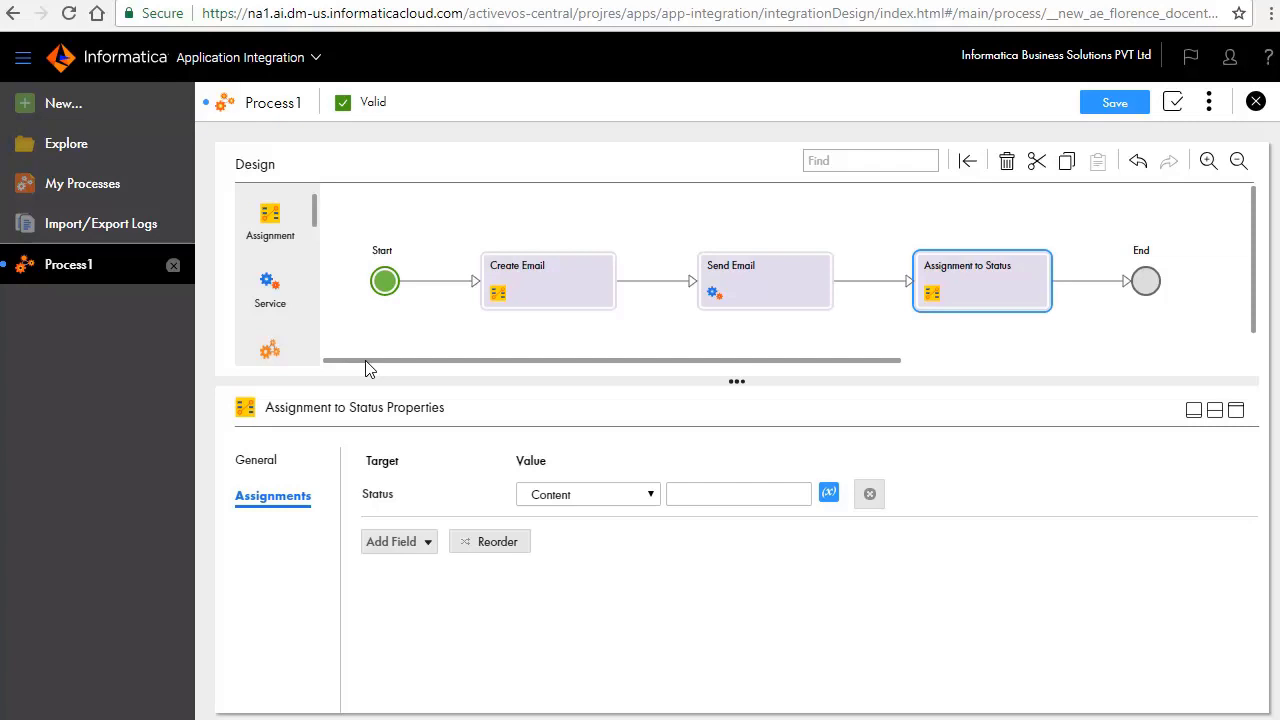
{"action": "left_click", "coordinate": [609, 500]}
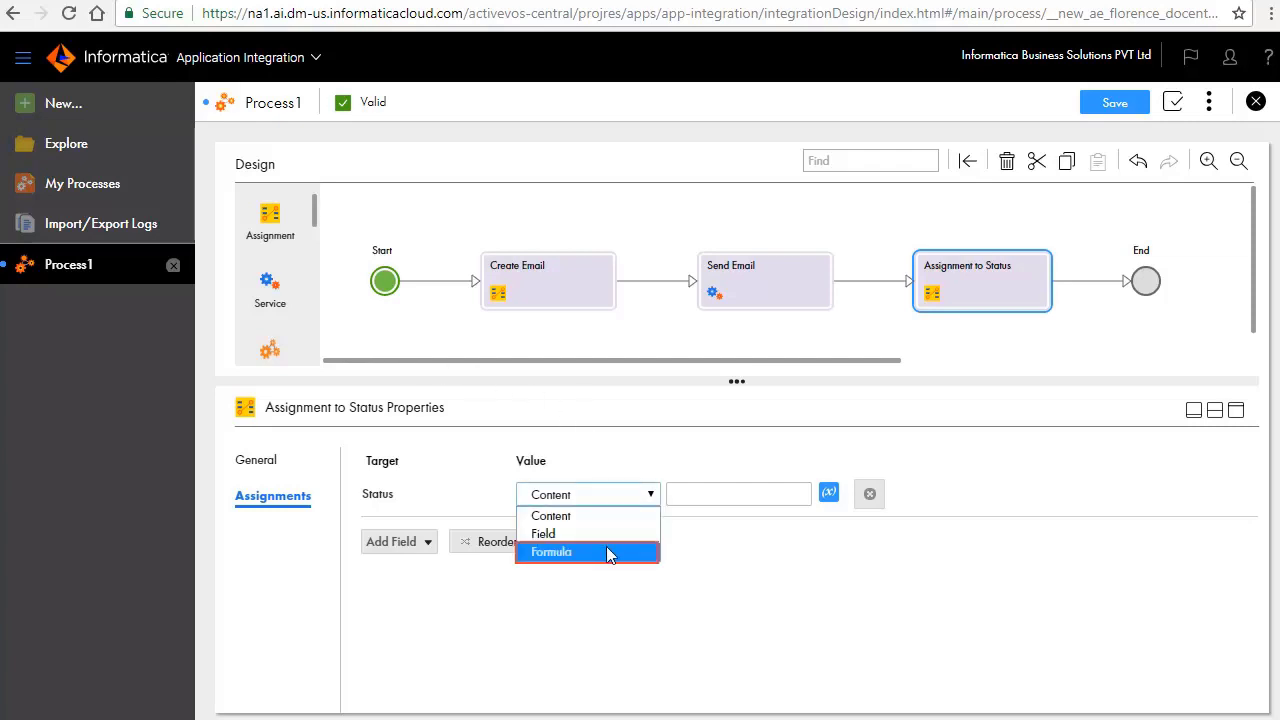
{"action": "left_click", "coordinate": [590, 552]}
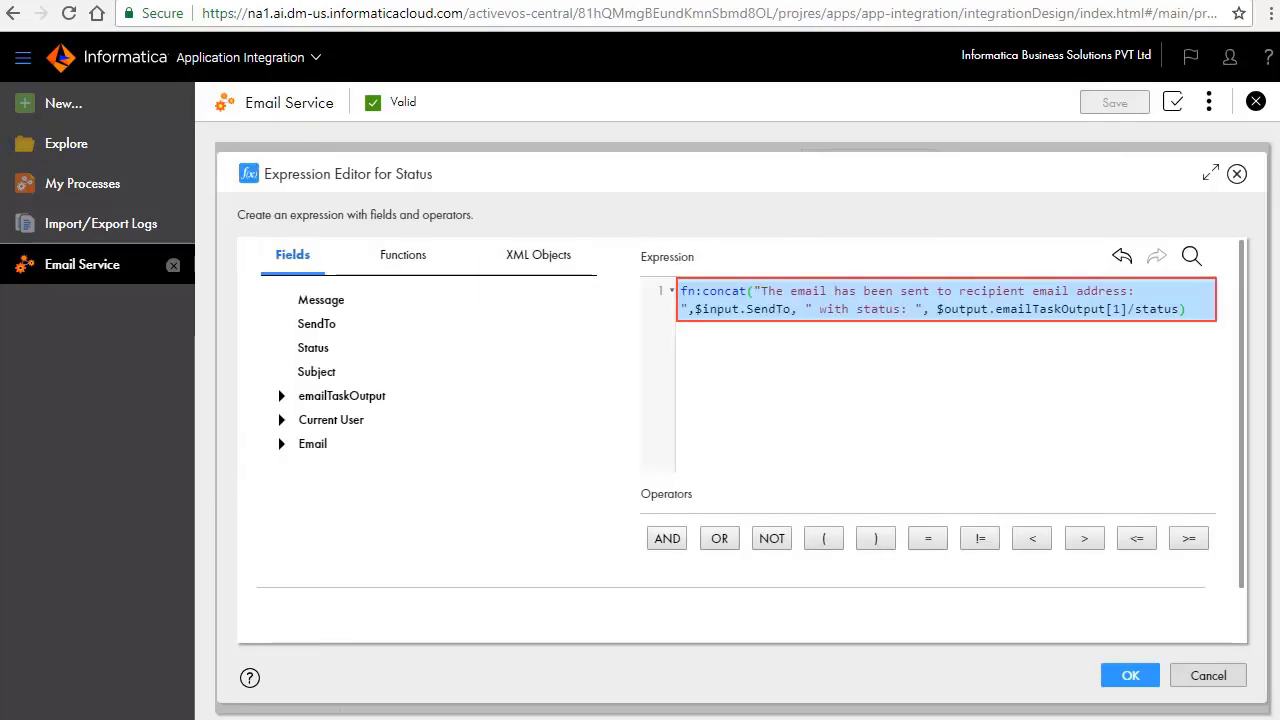
{"action": "left_click", "coordinate": [1222, 298]}
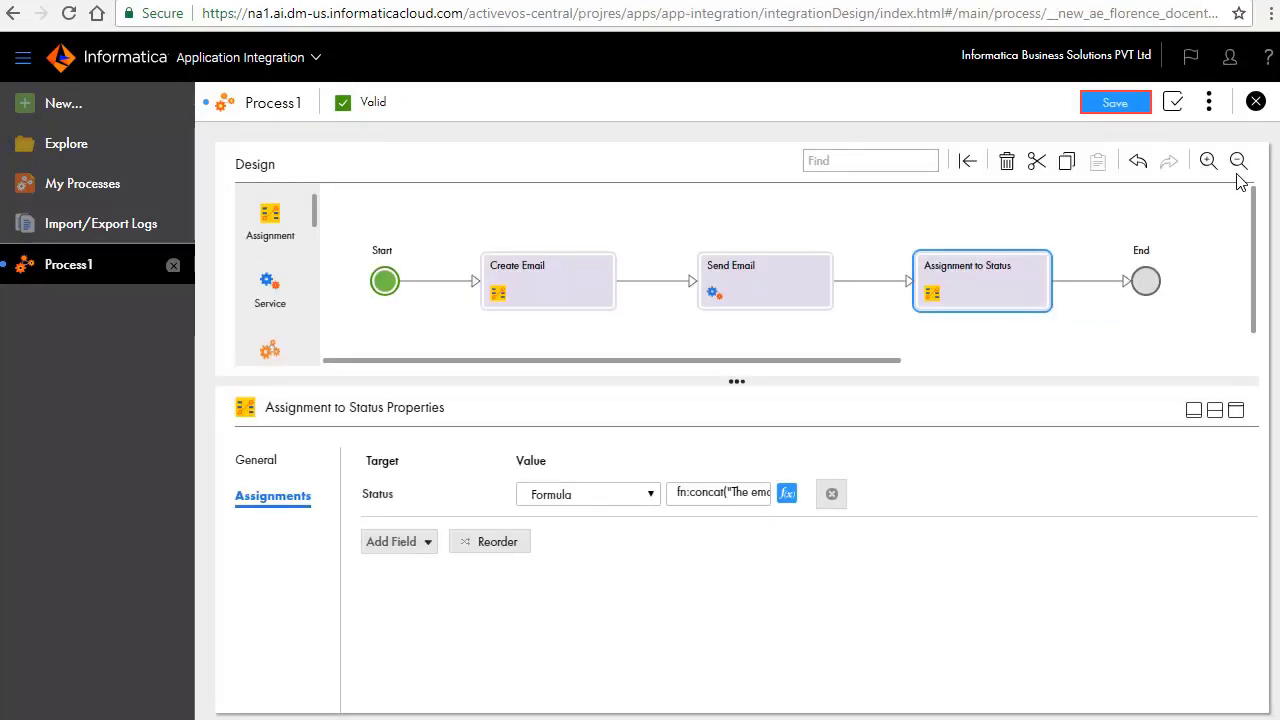
Step: Save the Email Service process and publish it
{"action": "left_click", "coordinate": [1130, 108]}
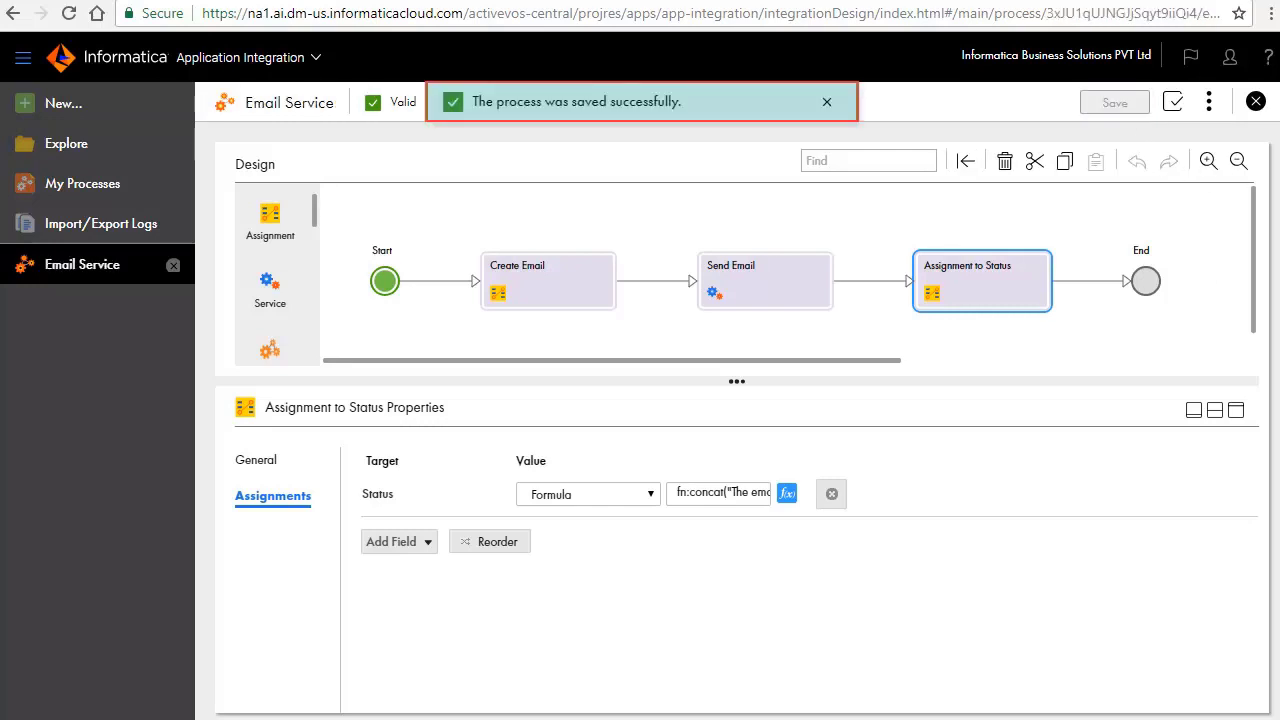
{"action": "left_click", "coordinate": [1209, 106]}
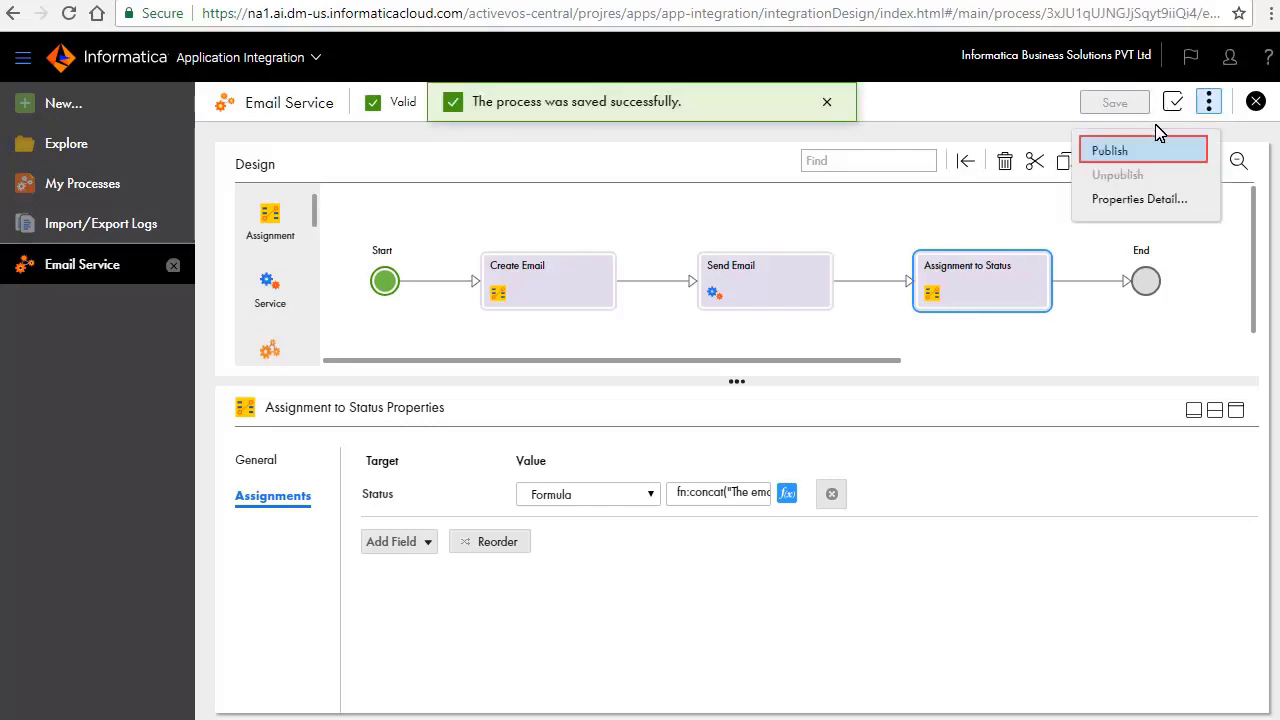
{"action": "left_click", "coordinate": [1148, 152]}
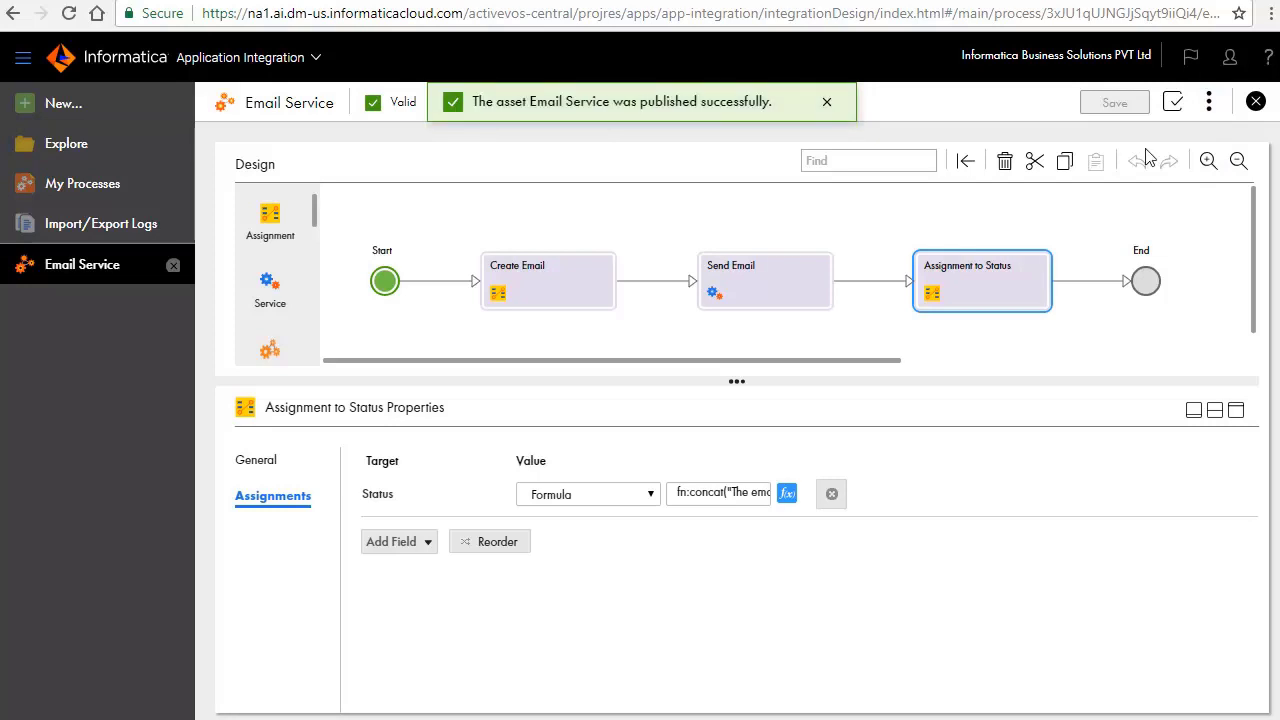
Step: Open the properties detail of the Email Service process and review its Swagger file
{"action": "left_click", "coordinate": [1210, 104]}
{"action": "left_click", "coordinate": [1158, 199]}
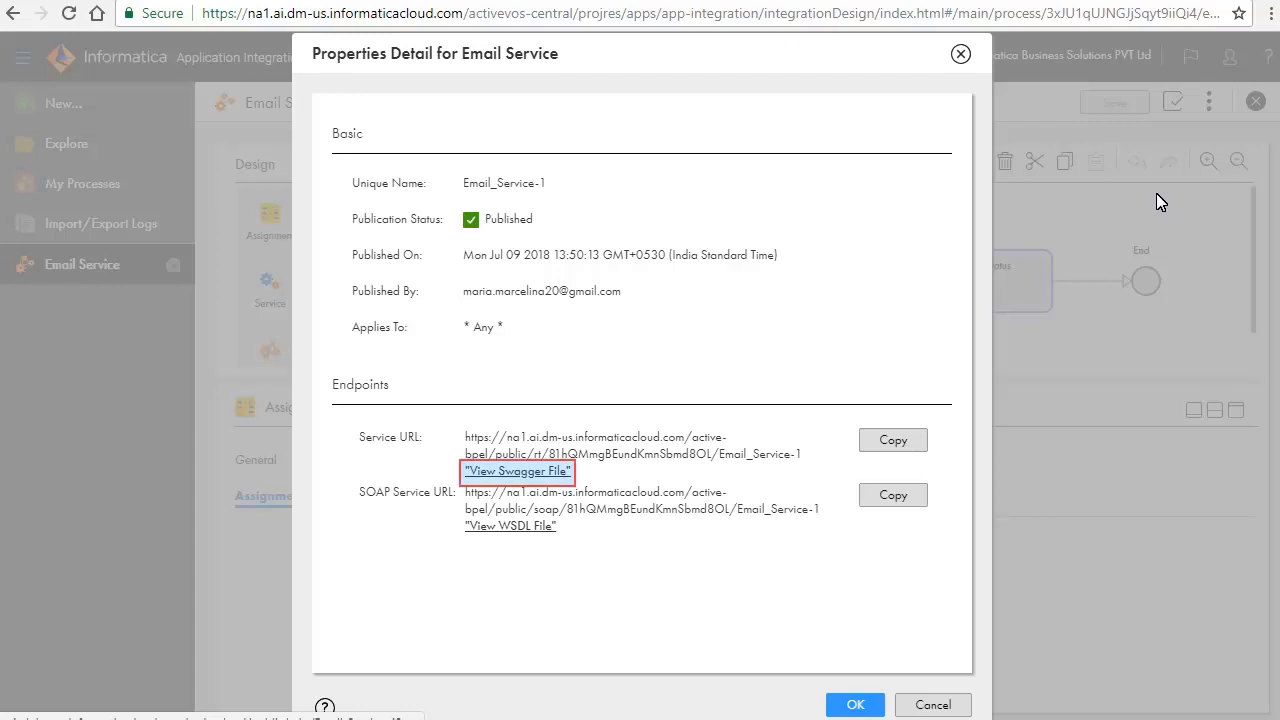
{"action": "left_click", "coordinate": [510, 472]}
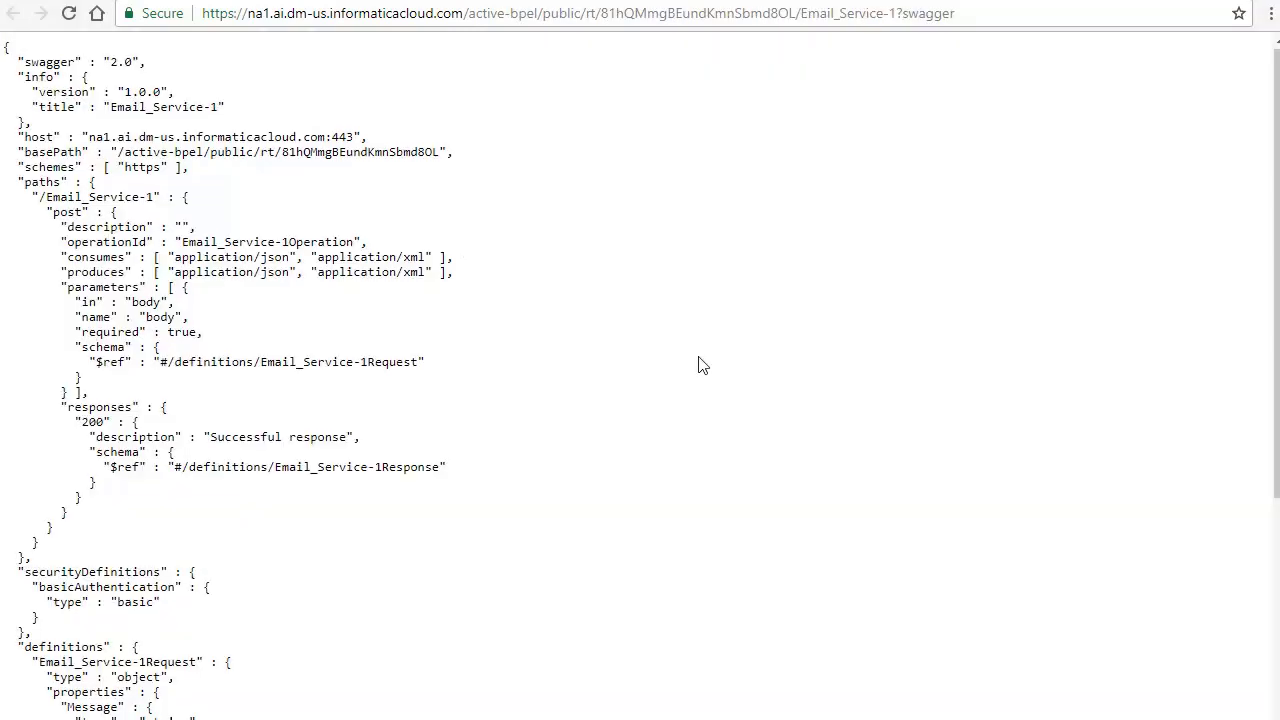
{"action": "scroll", "coordinate": [700, 365], "scroll_direction": "down", "scroll_amount": 3}
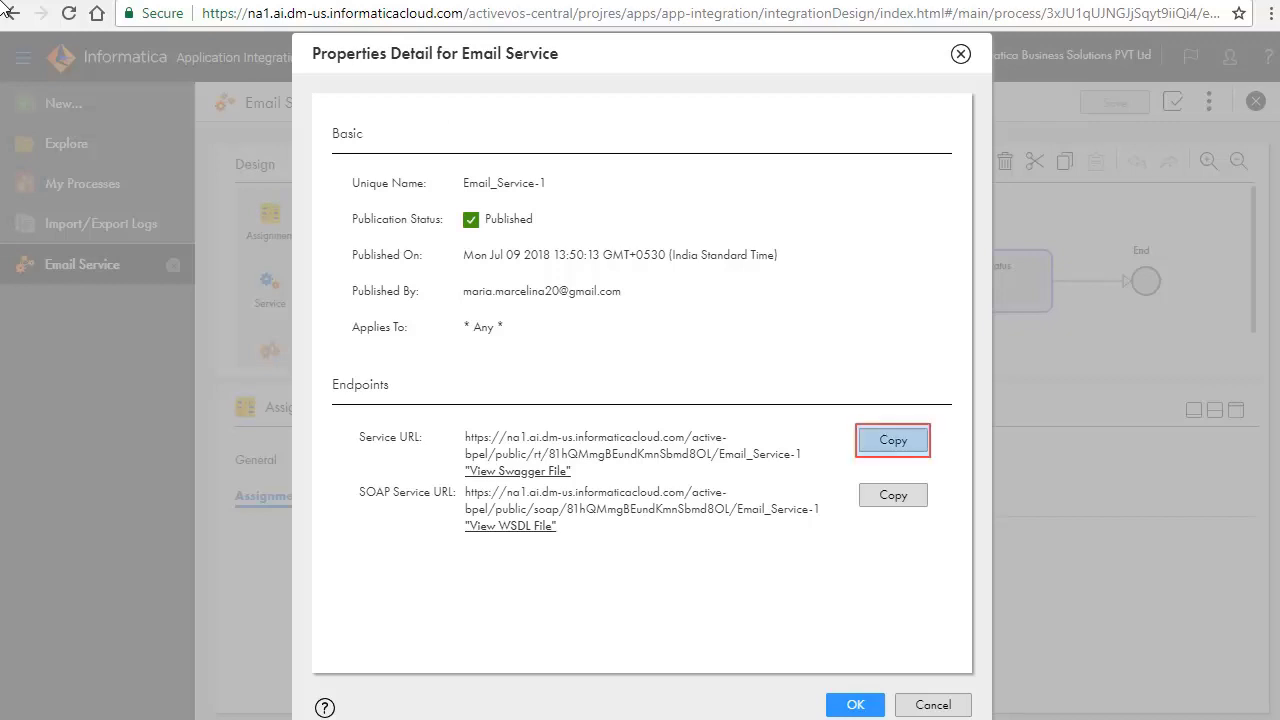
Step: Copy the service URL and call it with a recipient e-mail, Subject EmailConnection and Message Sending an Email, plus once with a malformed recipient address
{"action": "left_click", "coordinate": [895, 440]}
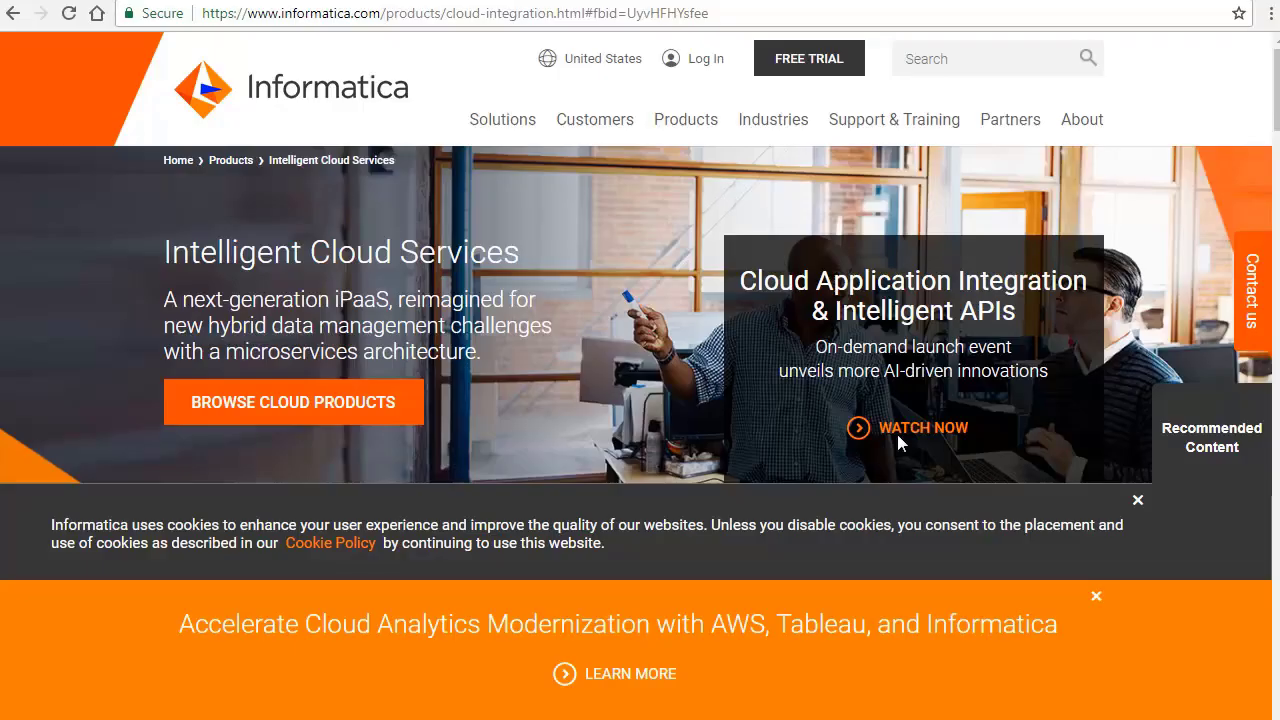
{"action": "left_click", "coordinate": [394, 15]}
{"action": "key", "text": "ctrl+v"}
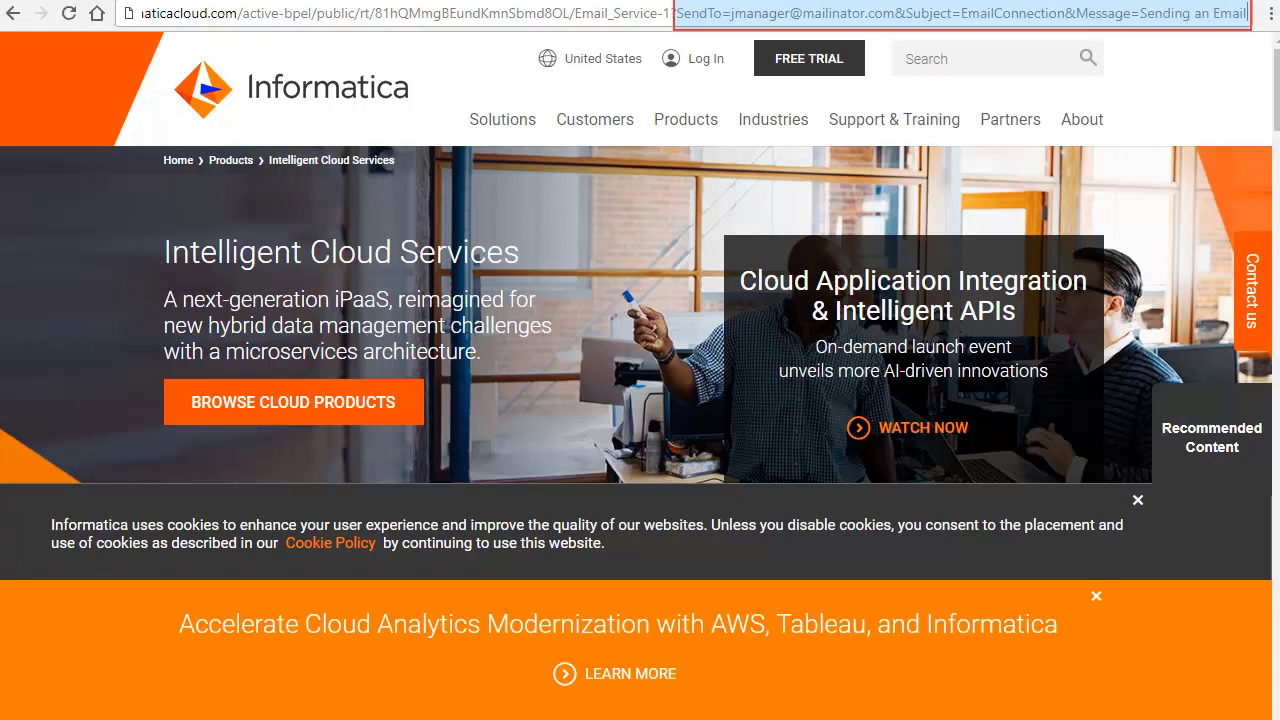
{"action": "key", "text": "Return"}
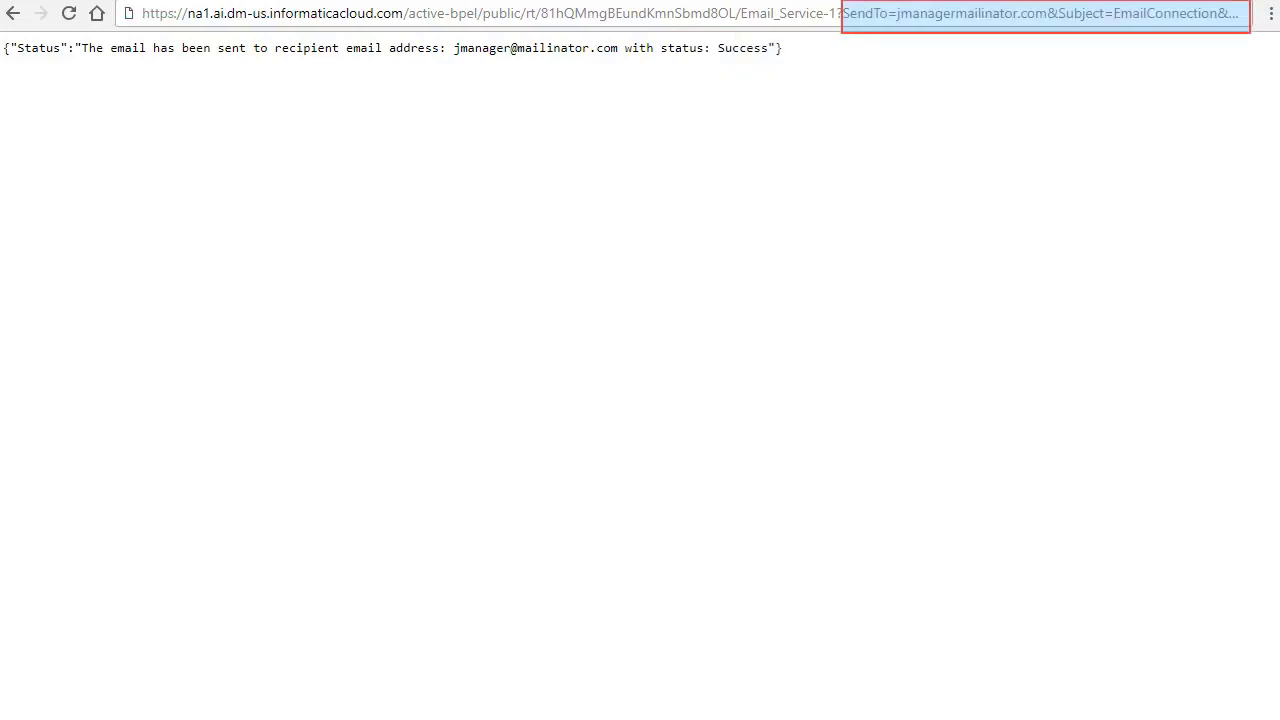
{"action": "key", "text": "Return"}
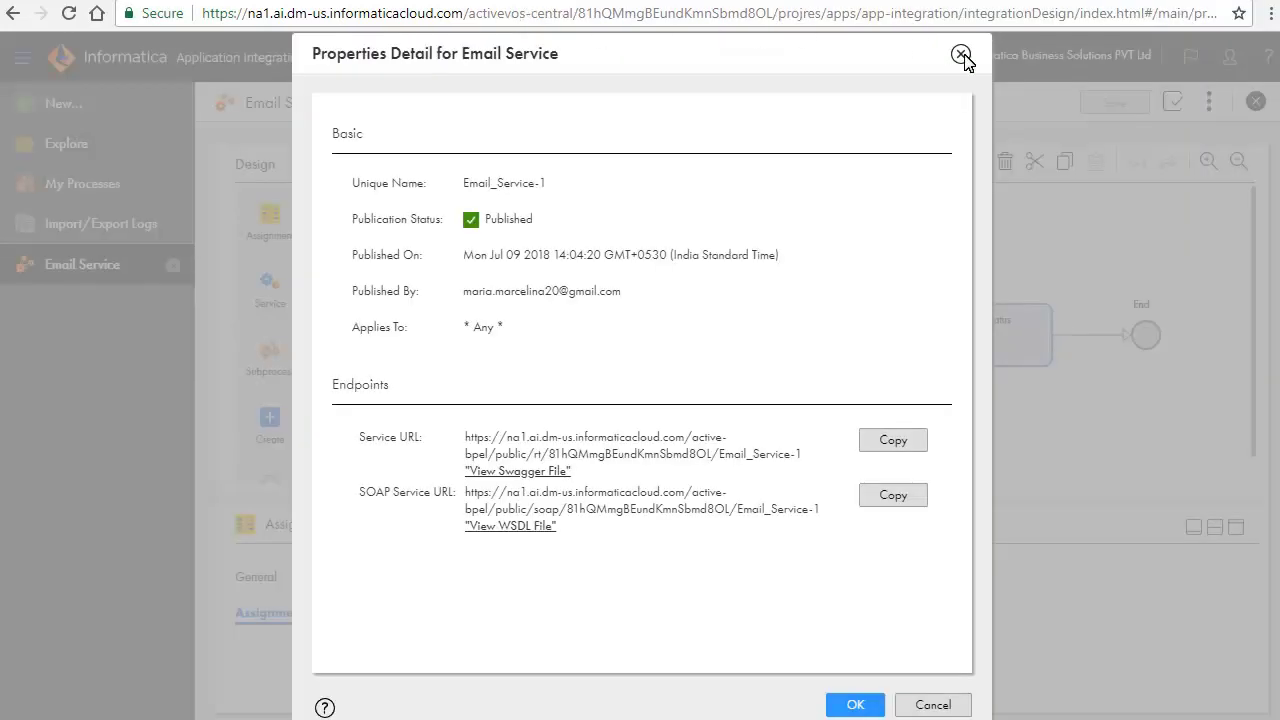
Step: Close the process's properties detail and switch to the Application Integration Console service
{"action": "left_click", "coordinate": [961, 52]}
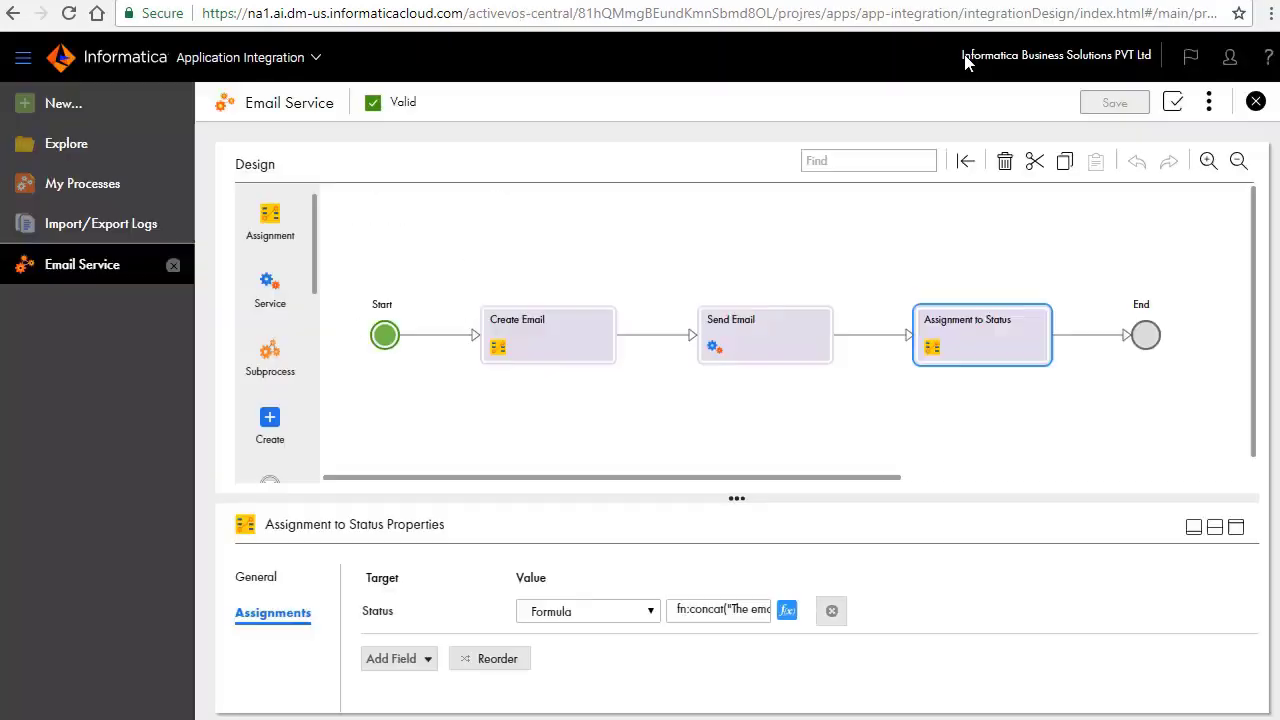
{"action": "left_click", "coordinate": [312, 60]}
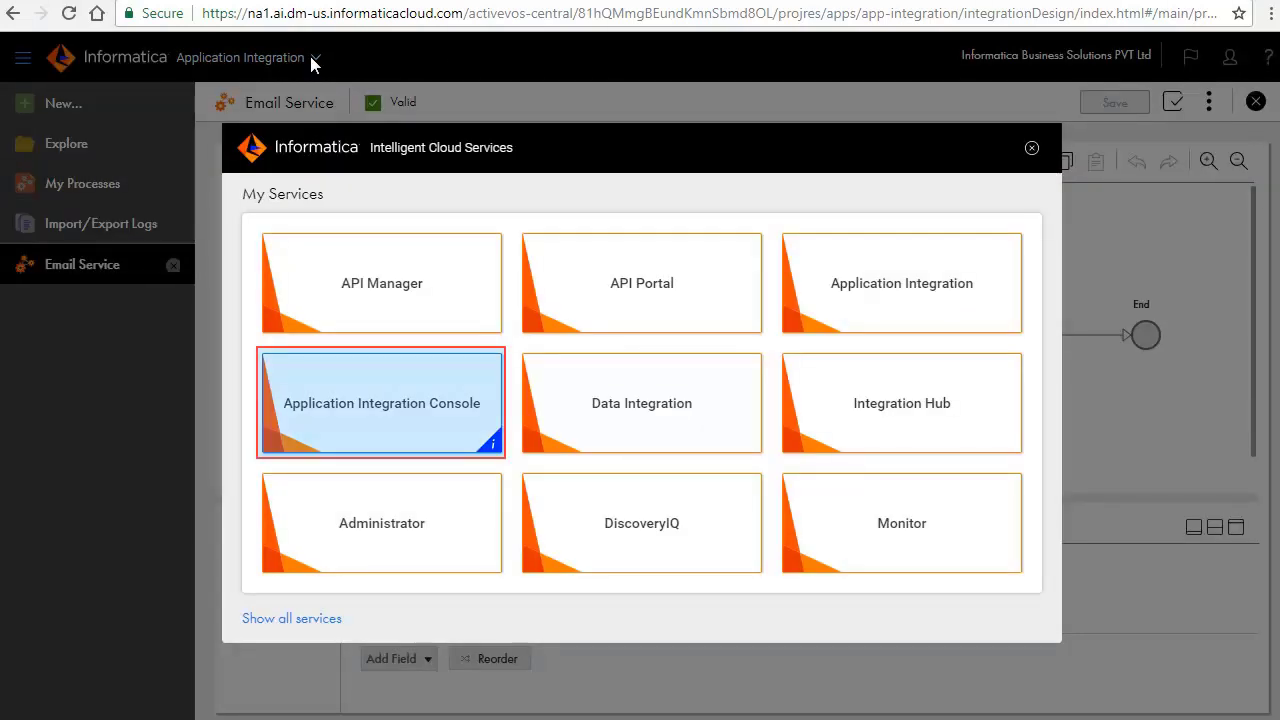
{"action": "left_click", "coordinate": [388, 402]}
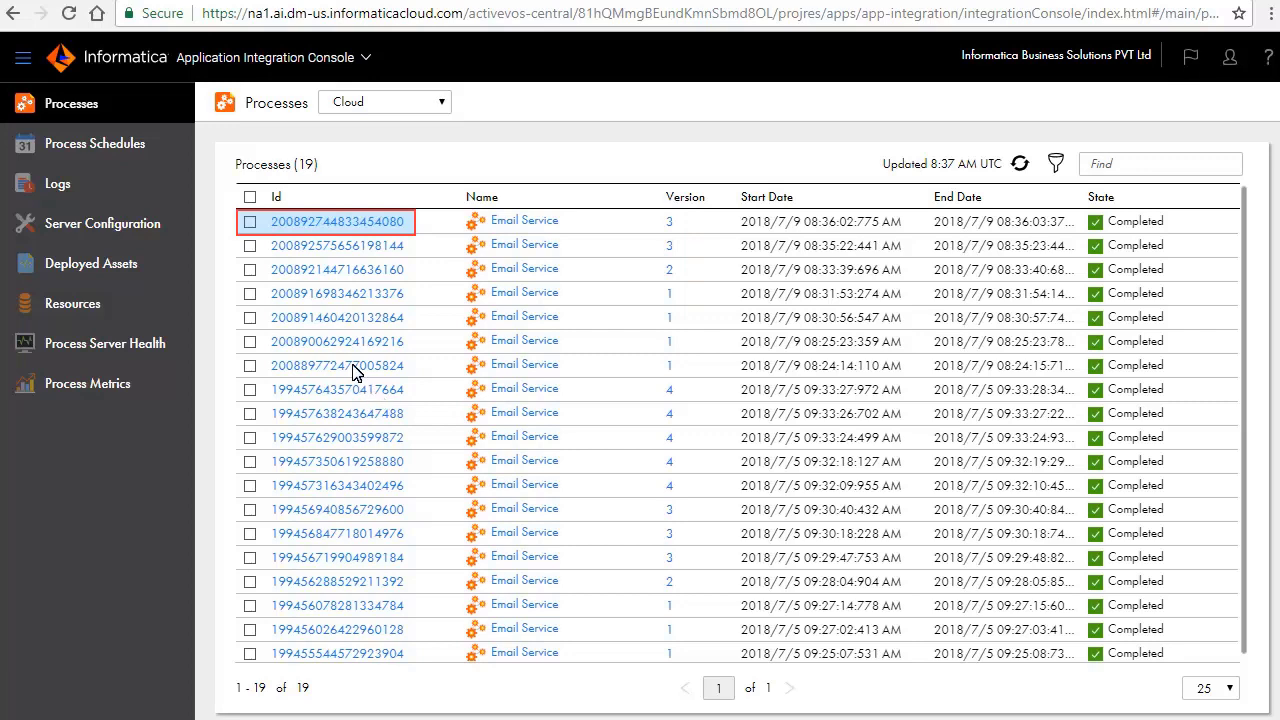
Step: Open the most recent Email Service process run and inspect its Create Email, Send Email and Assignment to Status steps
{"action": "left_click", "coordinate": [337, 222]}
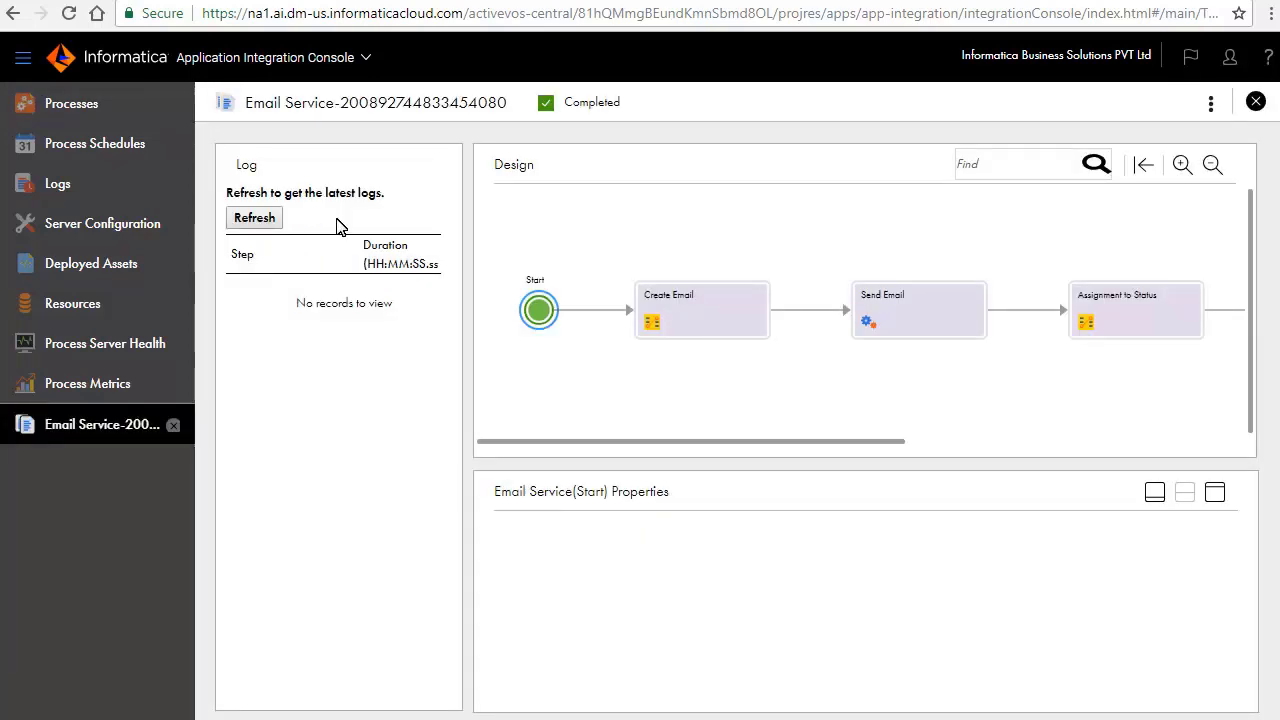
{"action": "left_click", "coordinate": [661, 331]}
{"action": "left_click", "coordinate": [891, 330]}
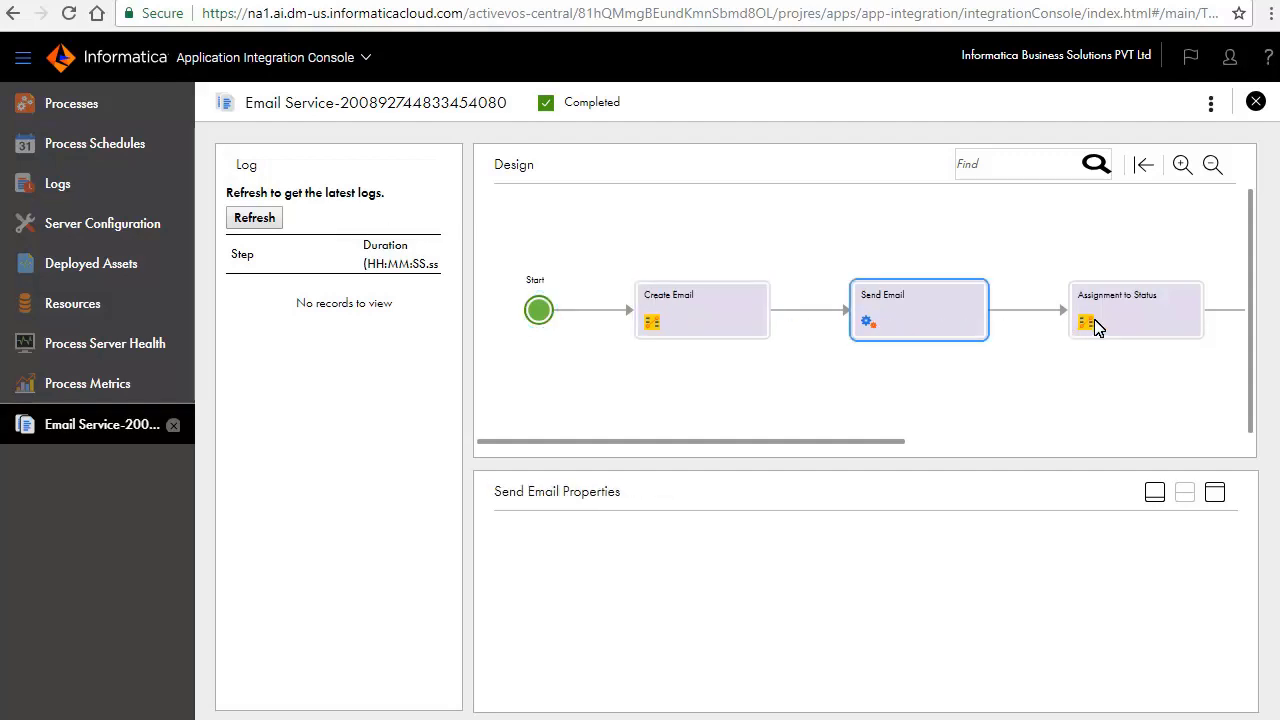
{"action": "left_click", "coordinate": [1097, 328]}
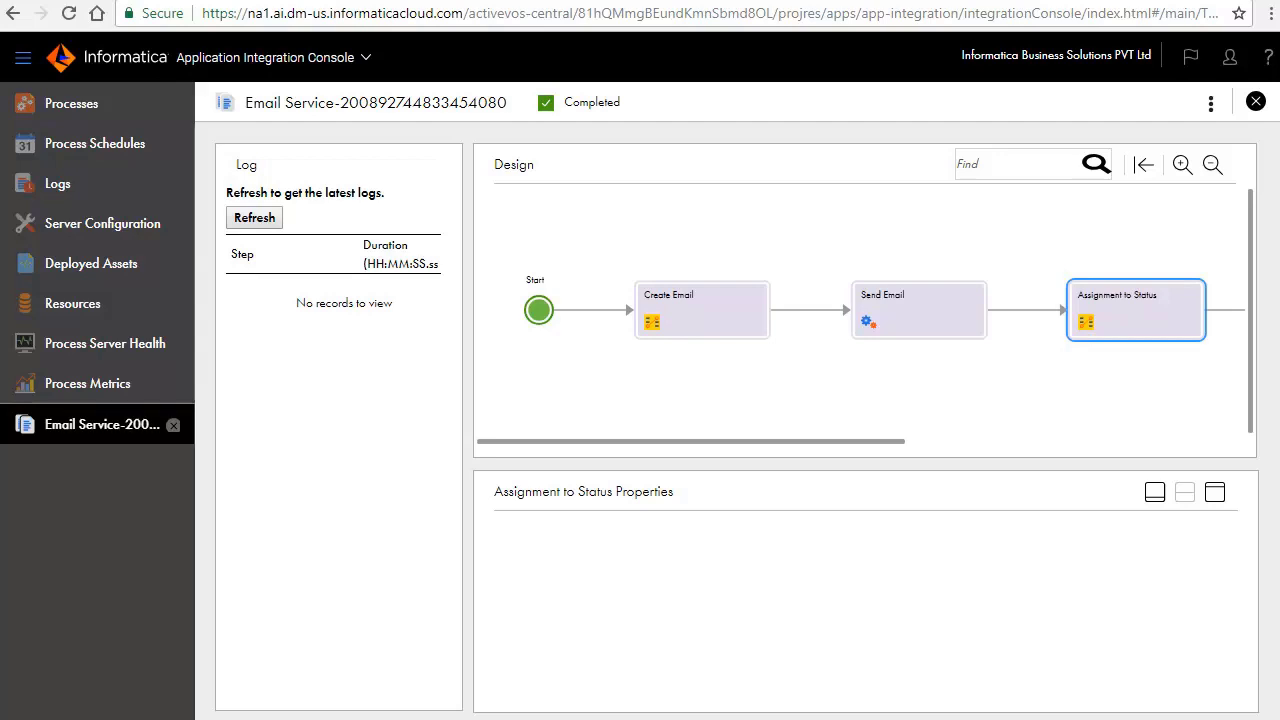